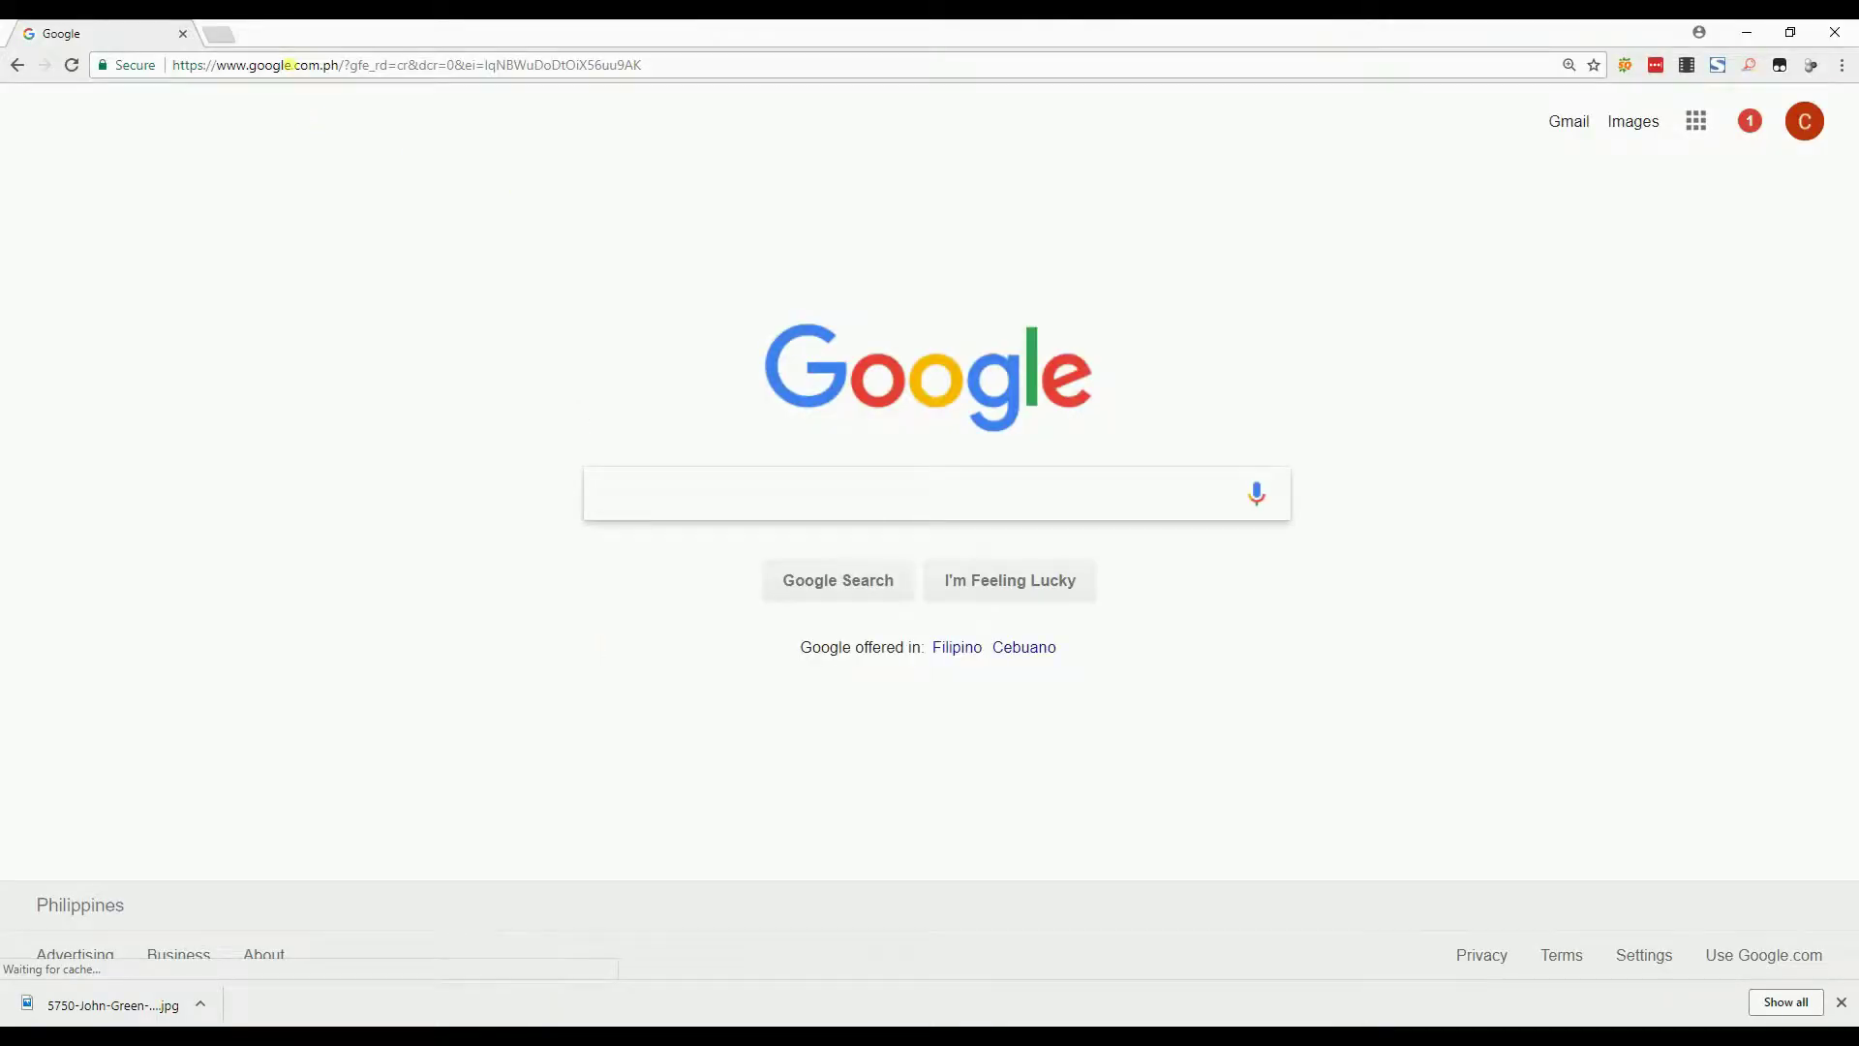
# Load acethinker.com/record-audio and launch its free online recorder with the orange Start button.
pyautogui.click(288, 65)
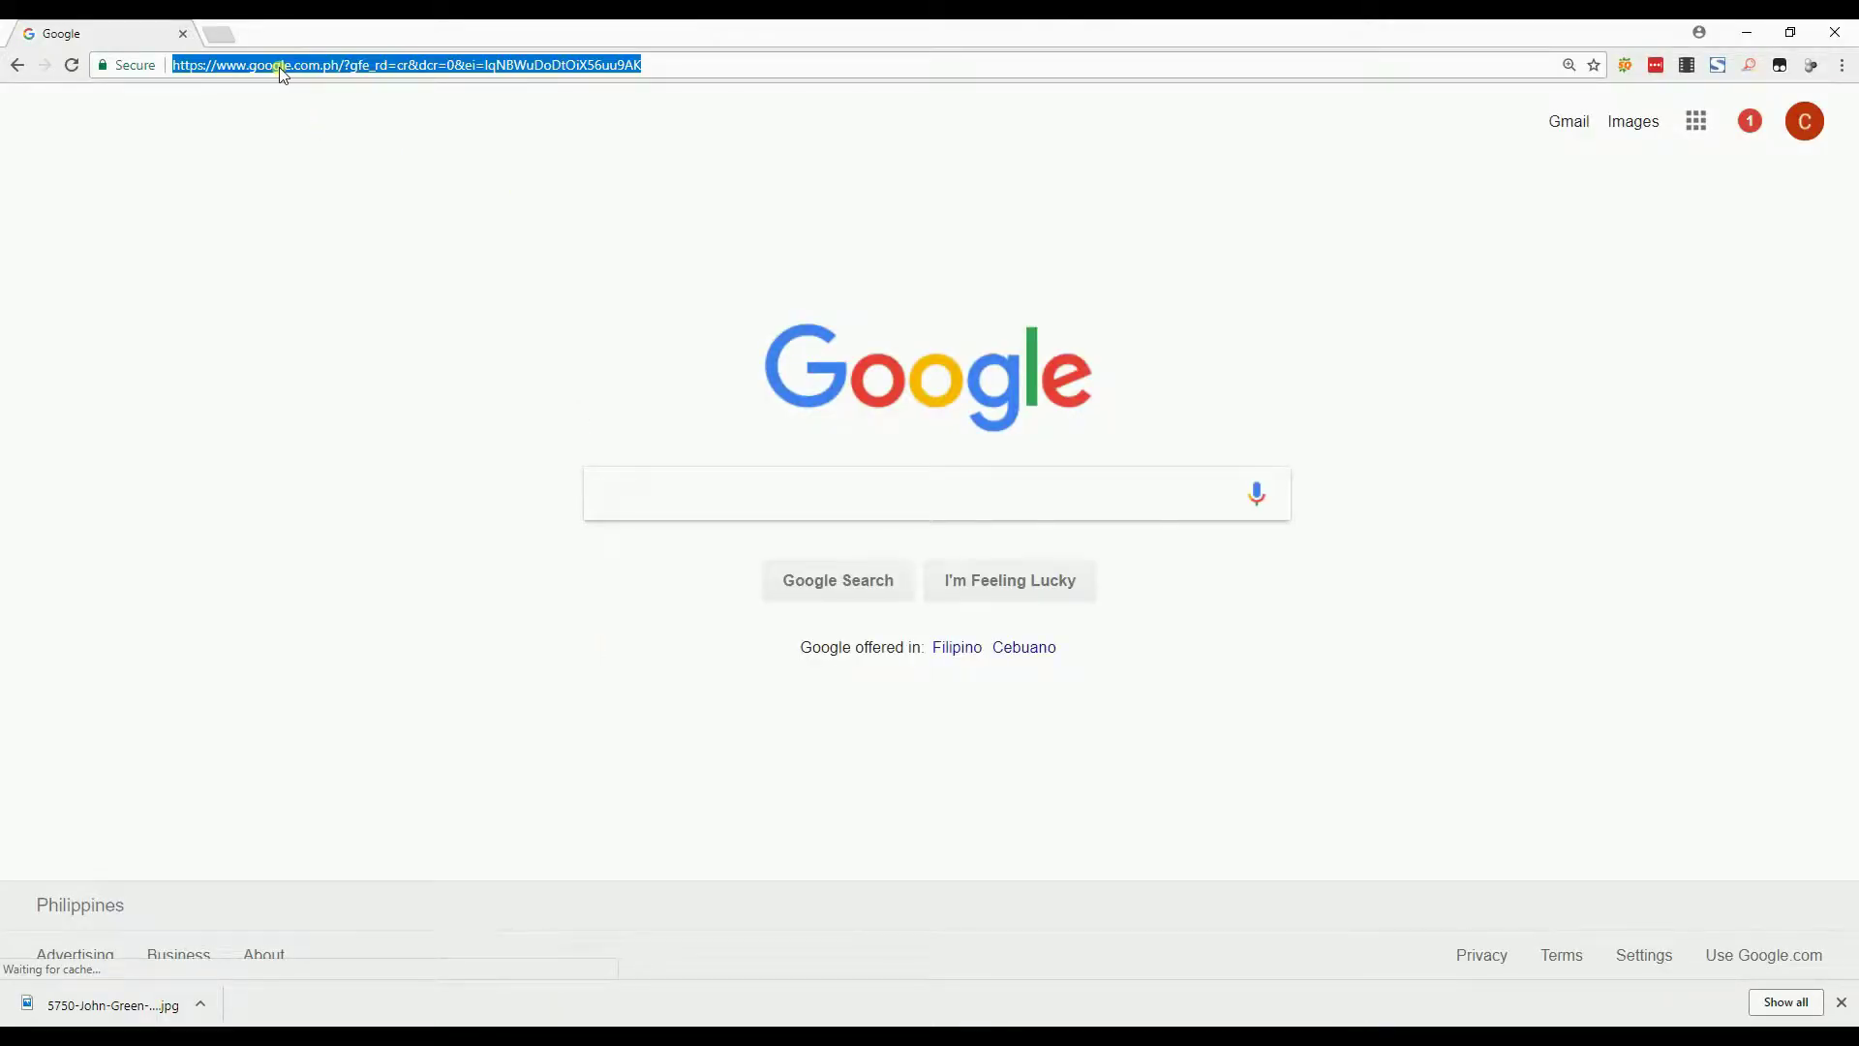
pyautogui.write('https://acethinker.com/record-audio')
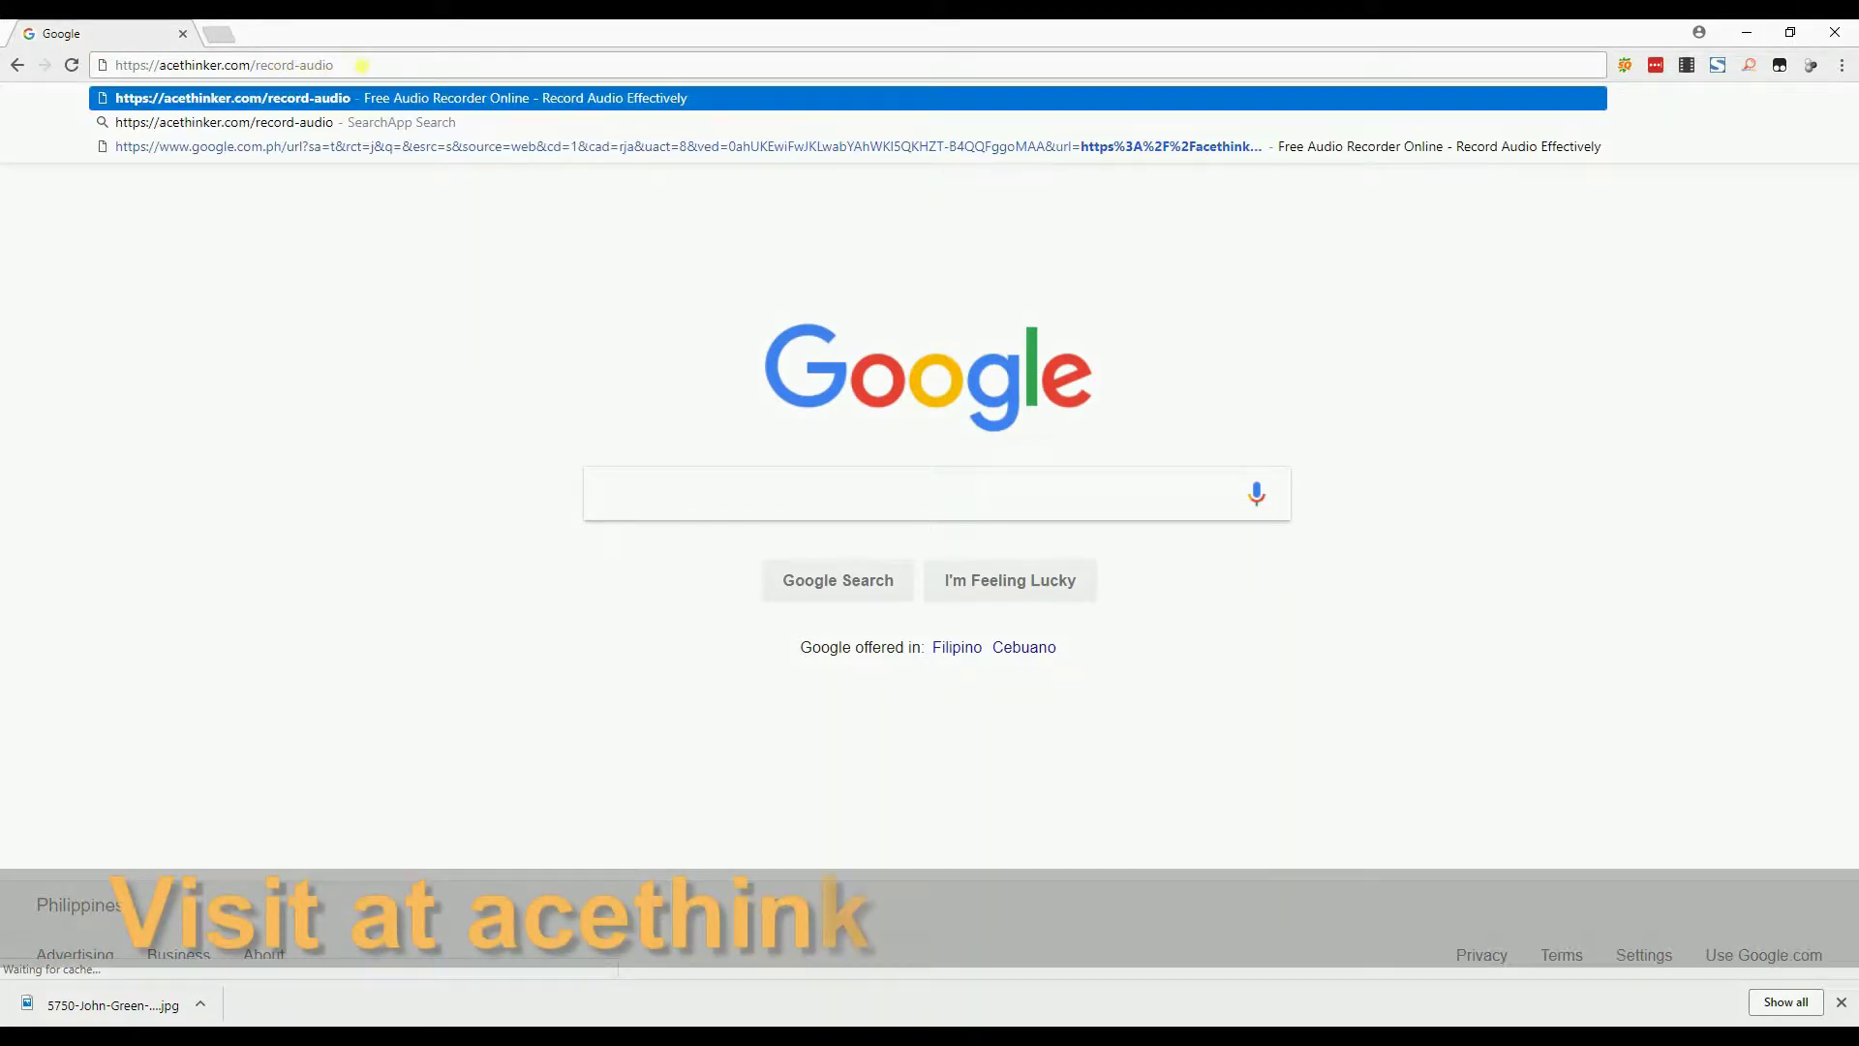
pyautogui.press('Return')
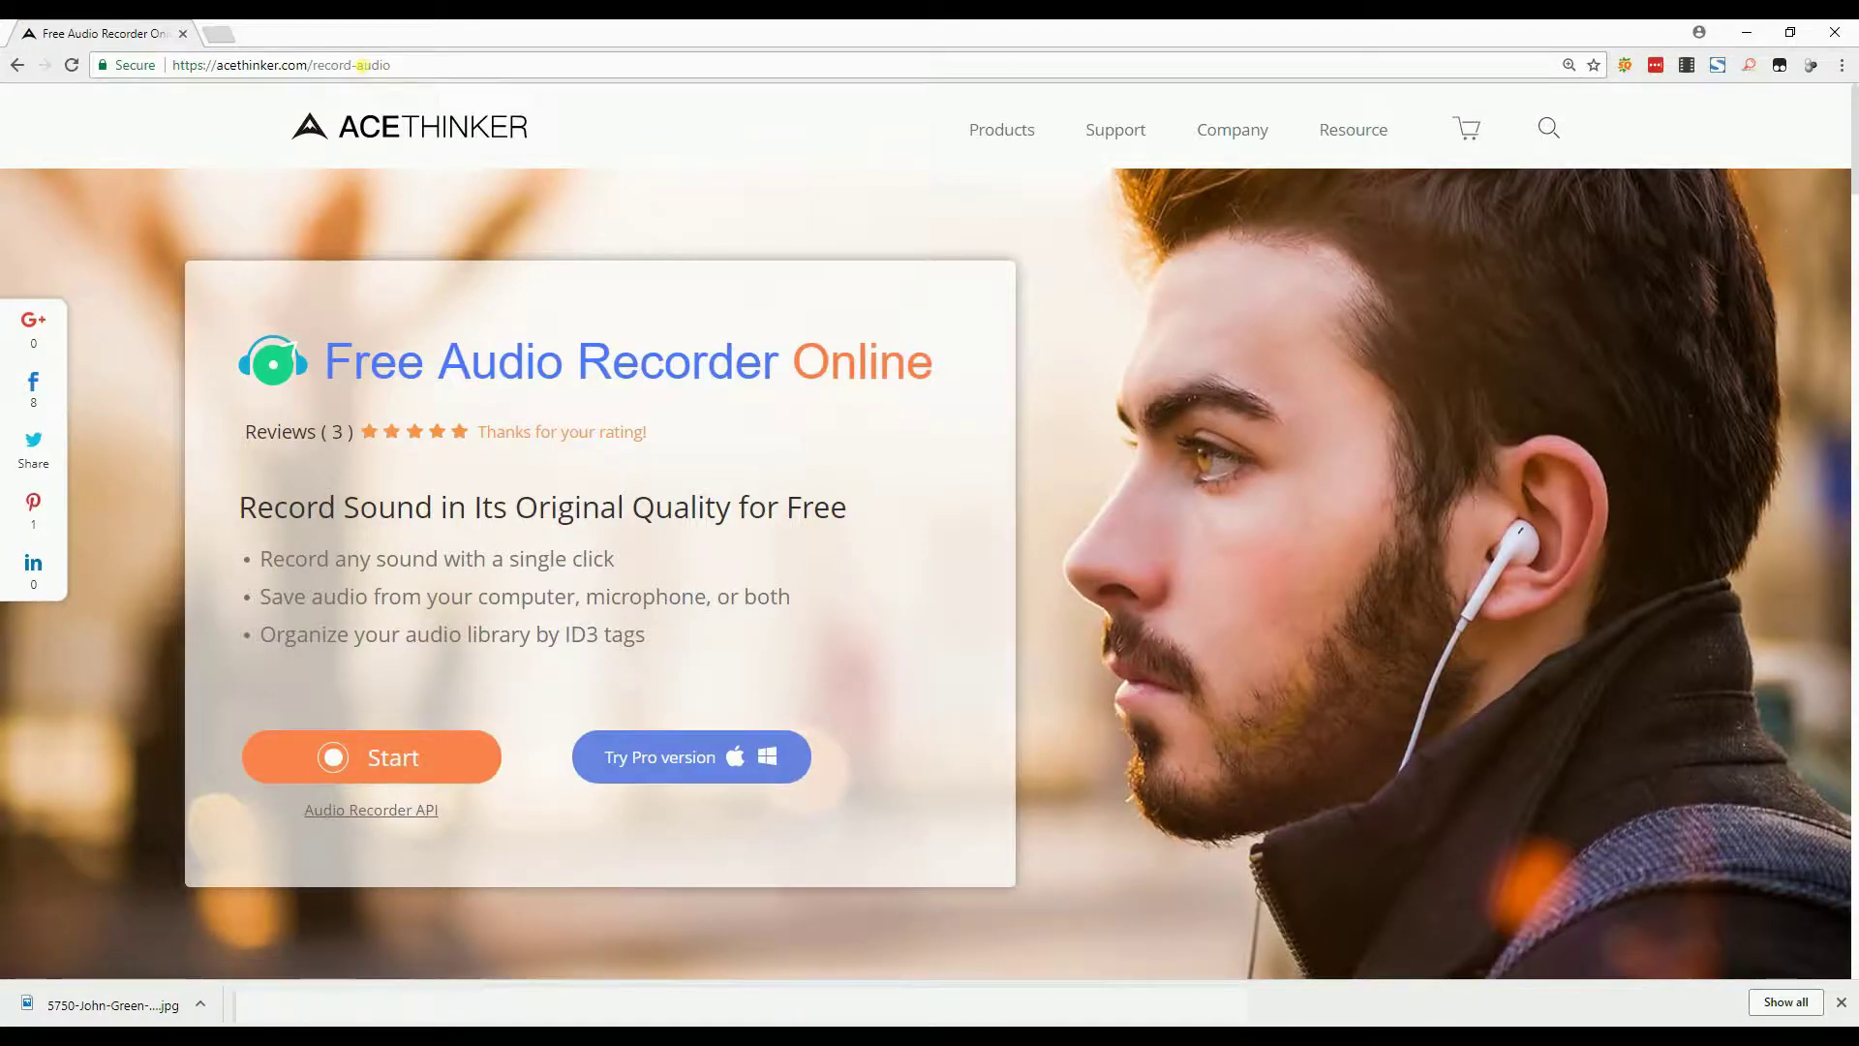
pyautogui.click(397, 767)
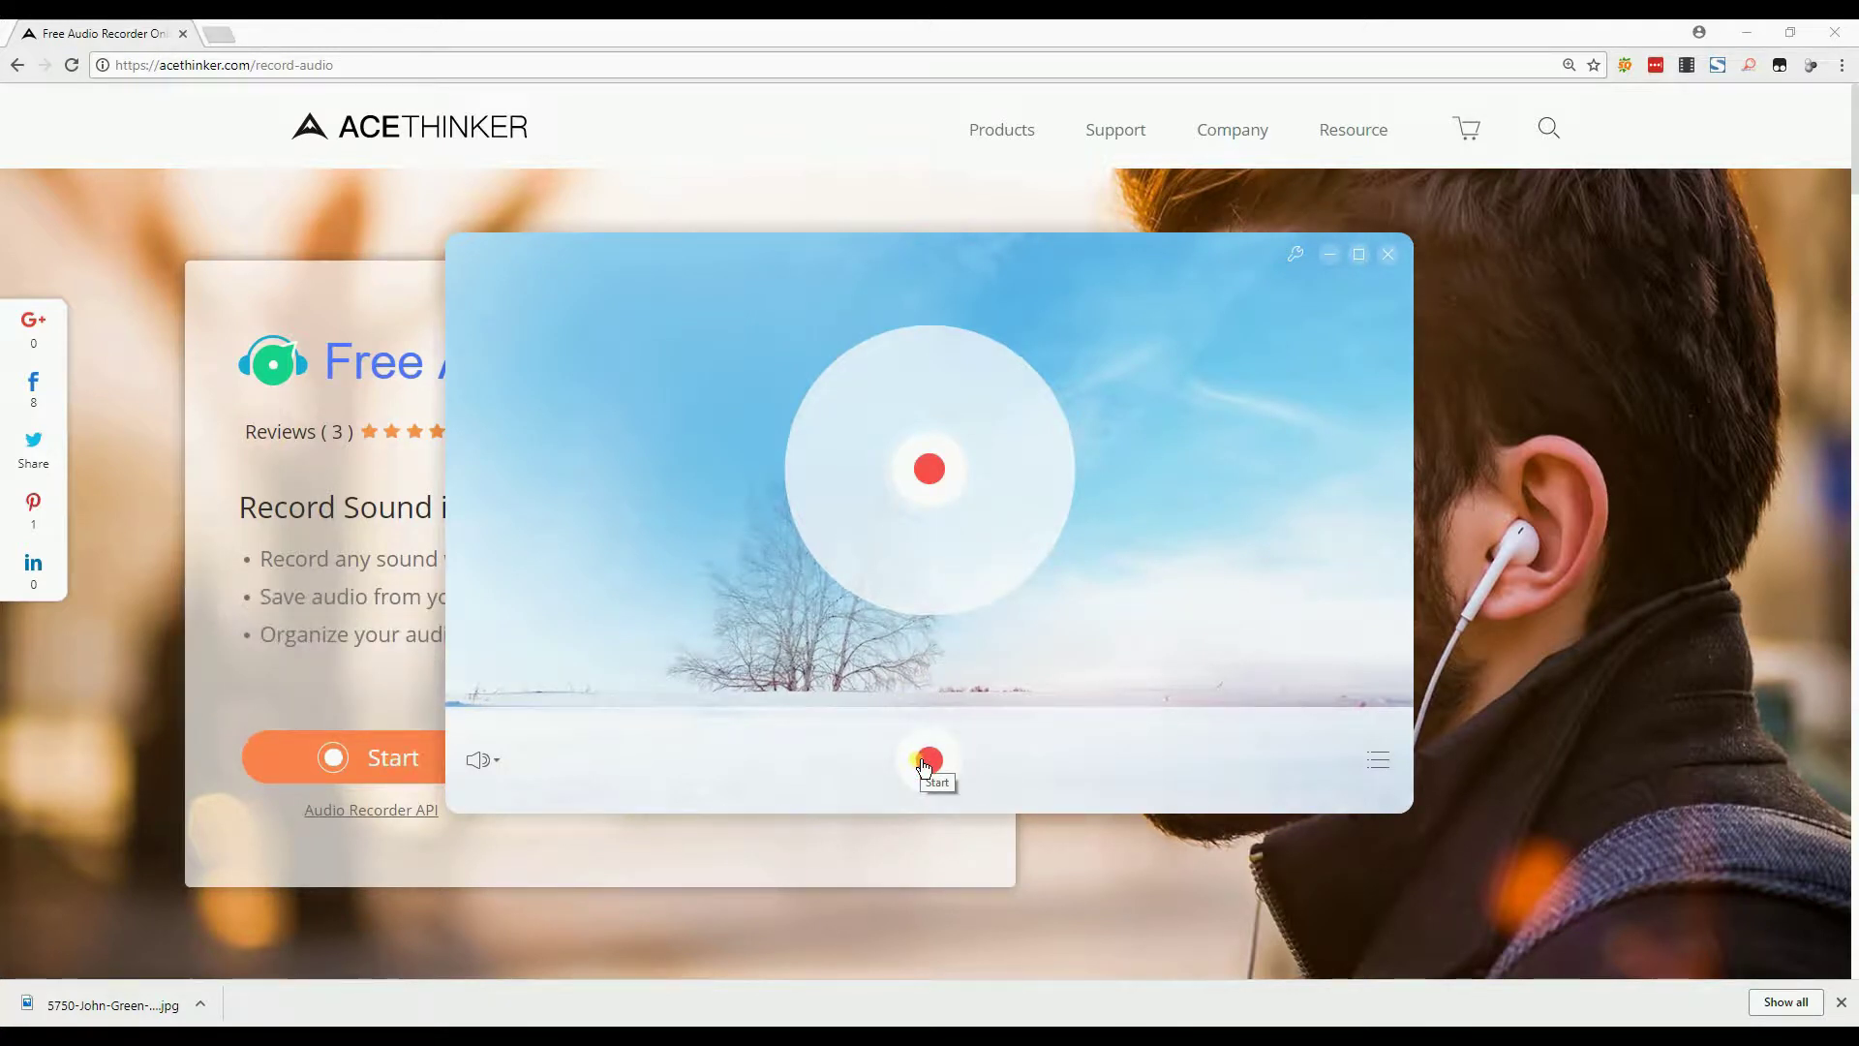
# Record about 13 seconds of the Movies & TV music video in AceThinker, then stop and save.
pyautogui.moveTo(1116, 276); pyautogui.dragTo(765, 215)
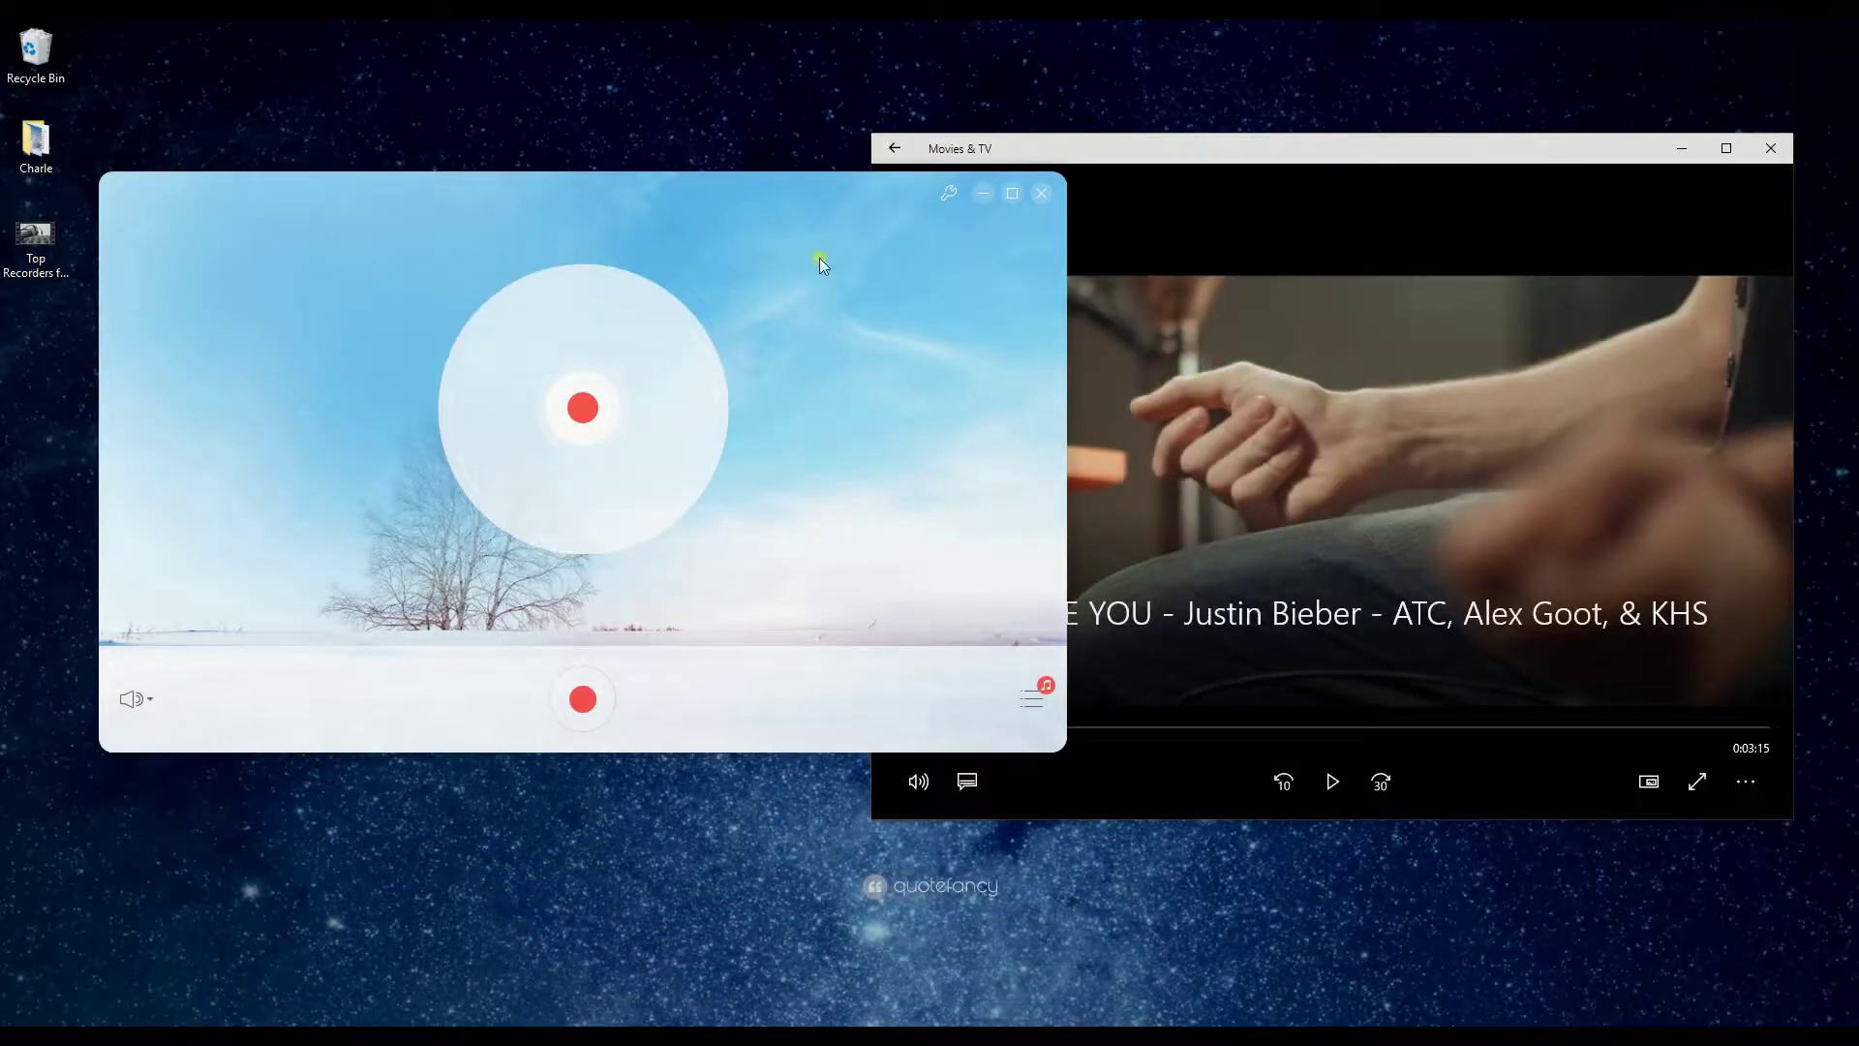
pyautogui.moveTo(786, 192); pyautogui.dragTo(652, 194)
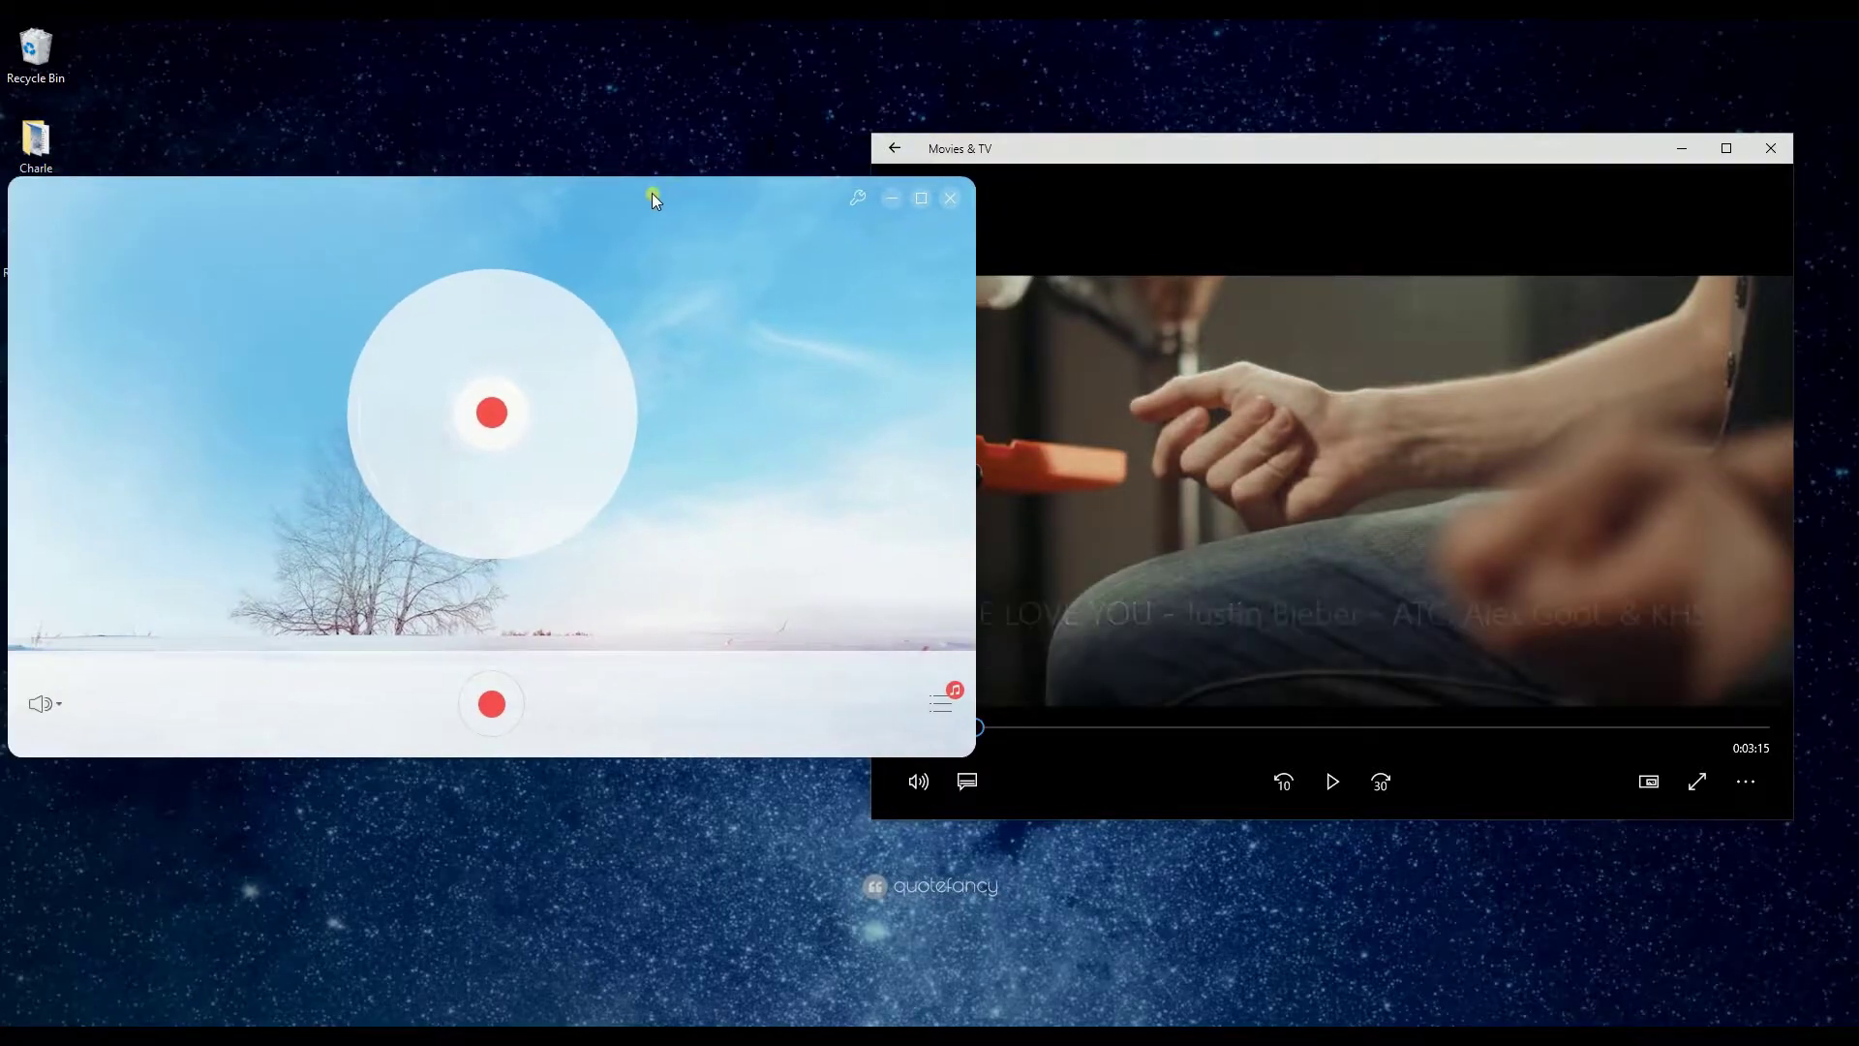
pyautogui.click(484, 704)
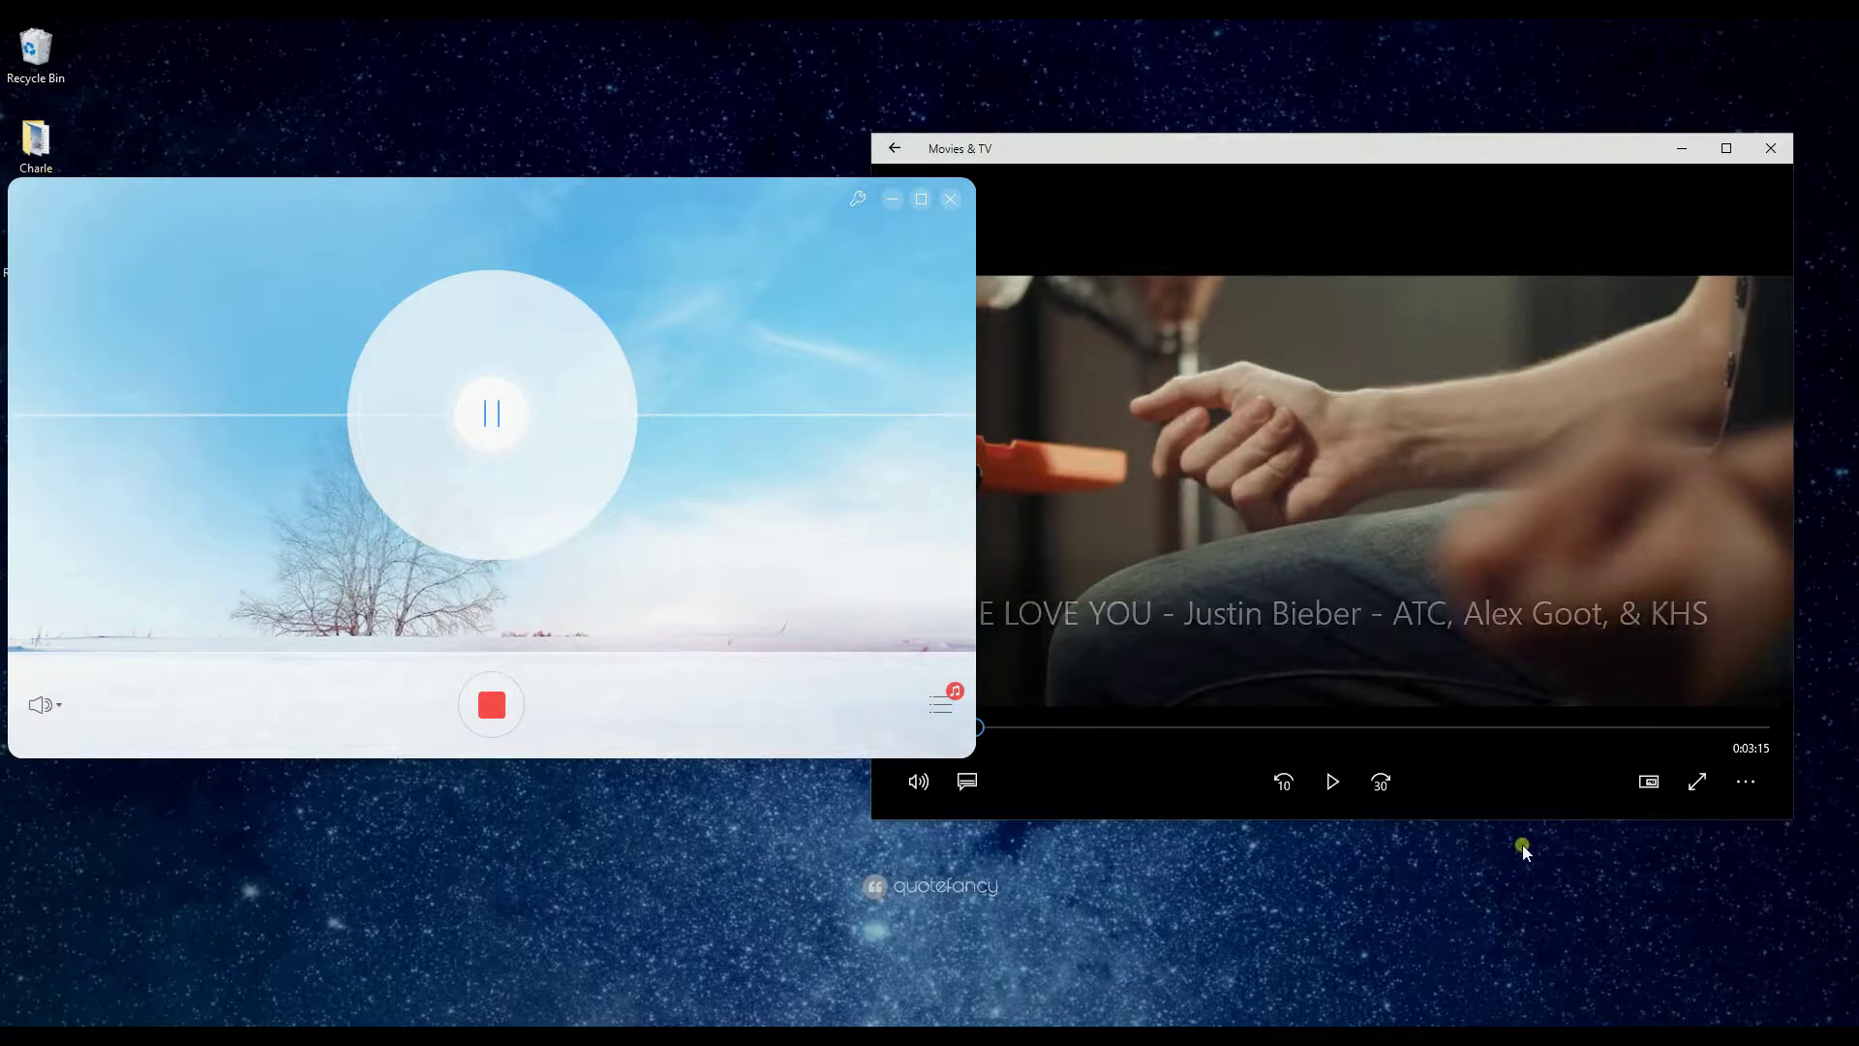
pyautogui.click(1334, 785)
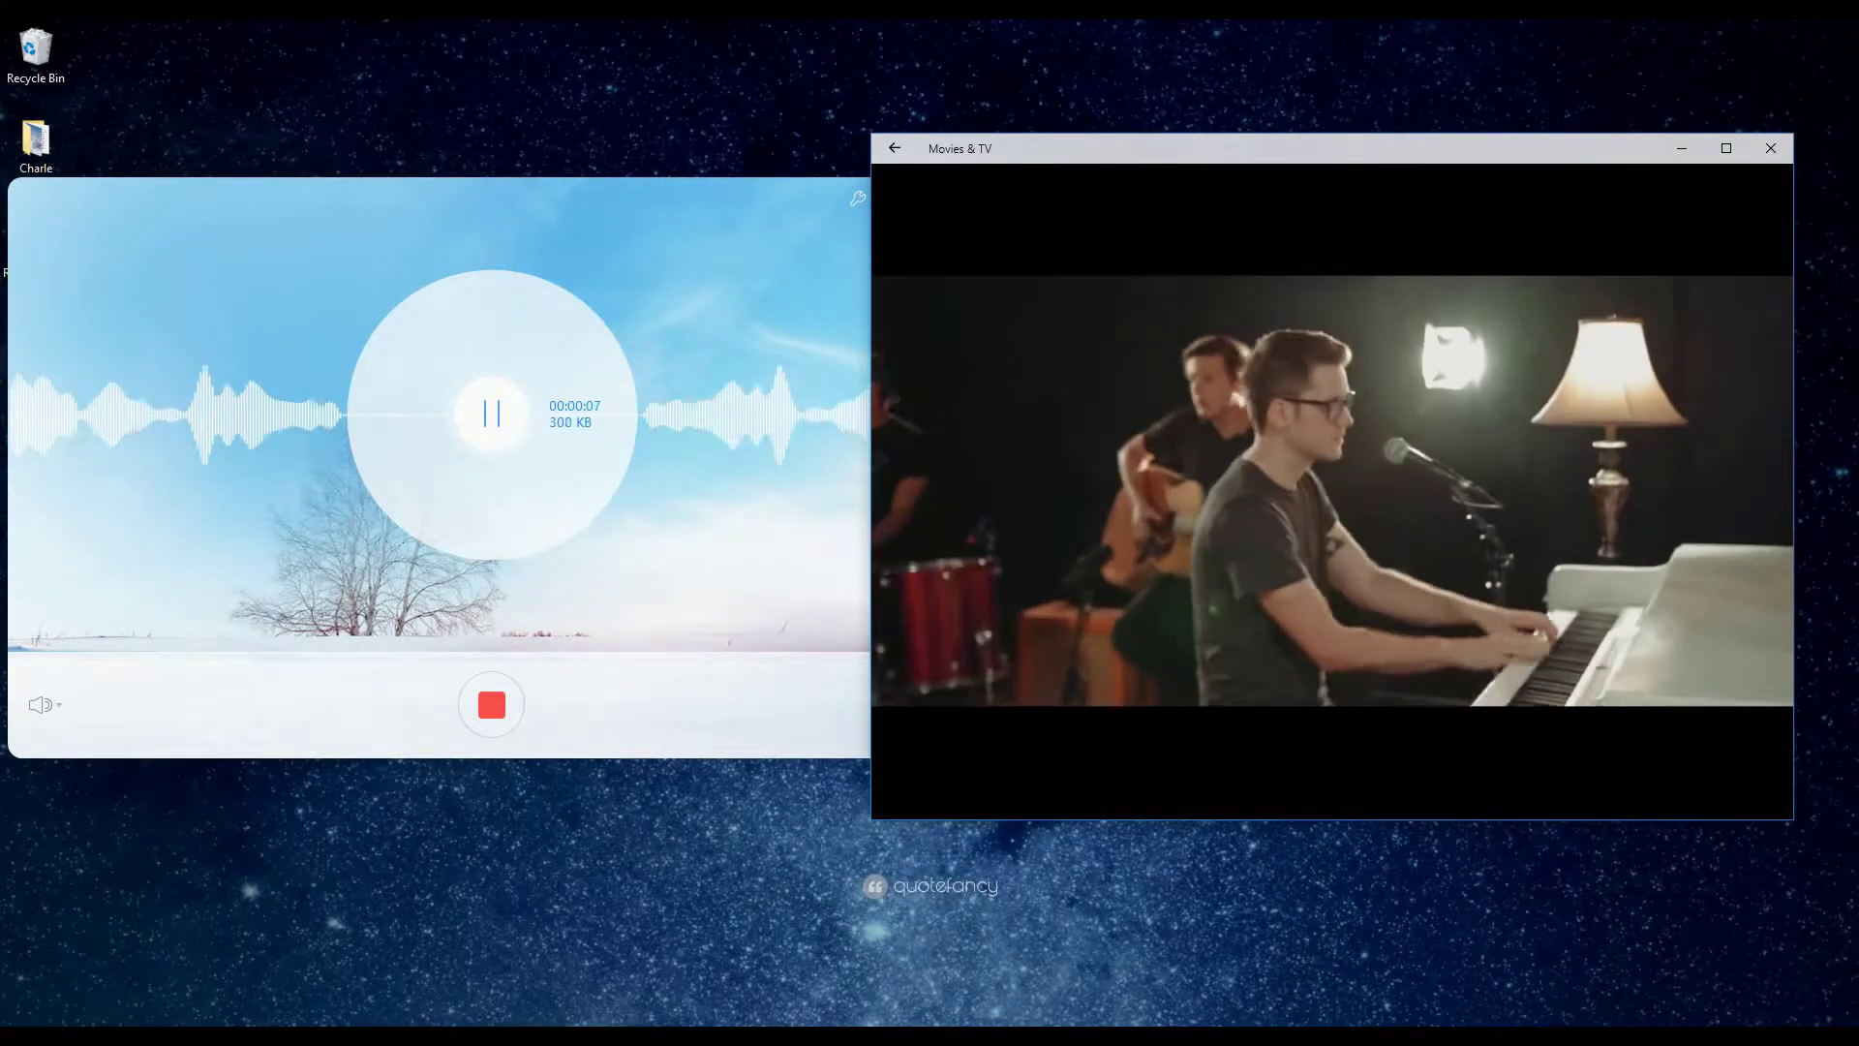
pyautogui.moveTo(1339, 782)
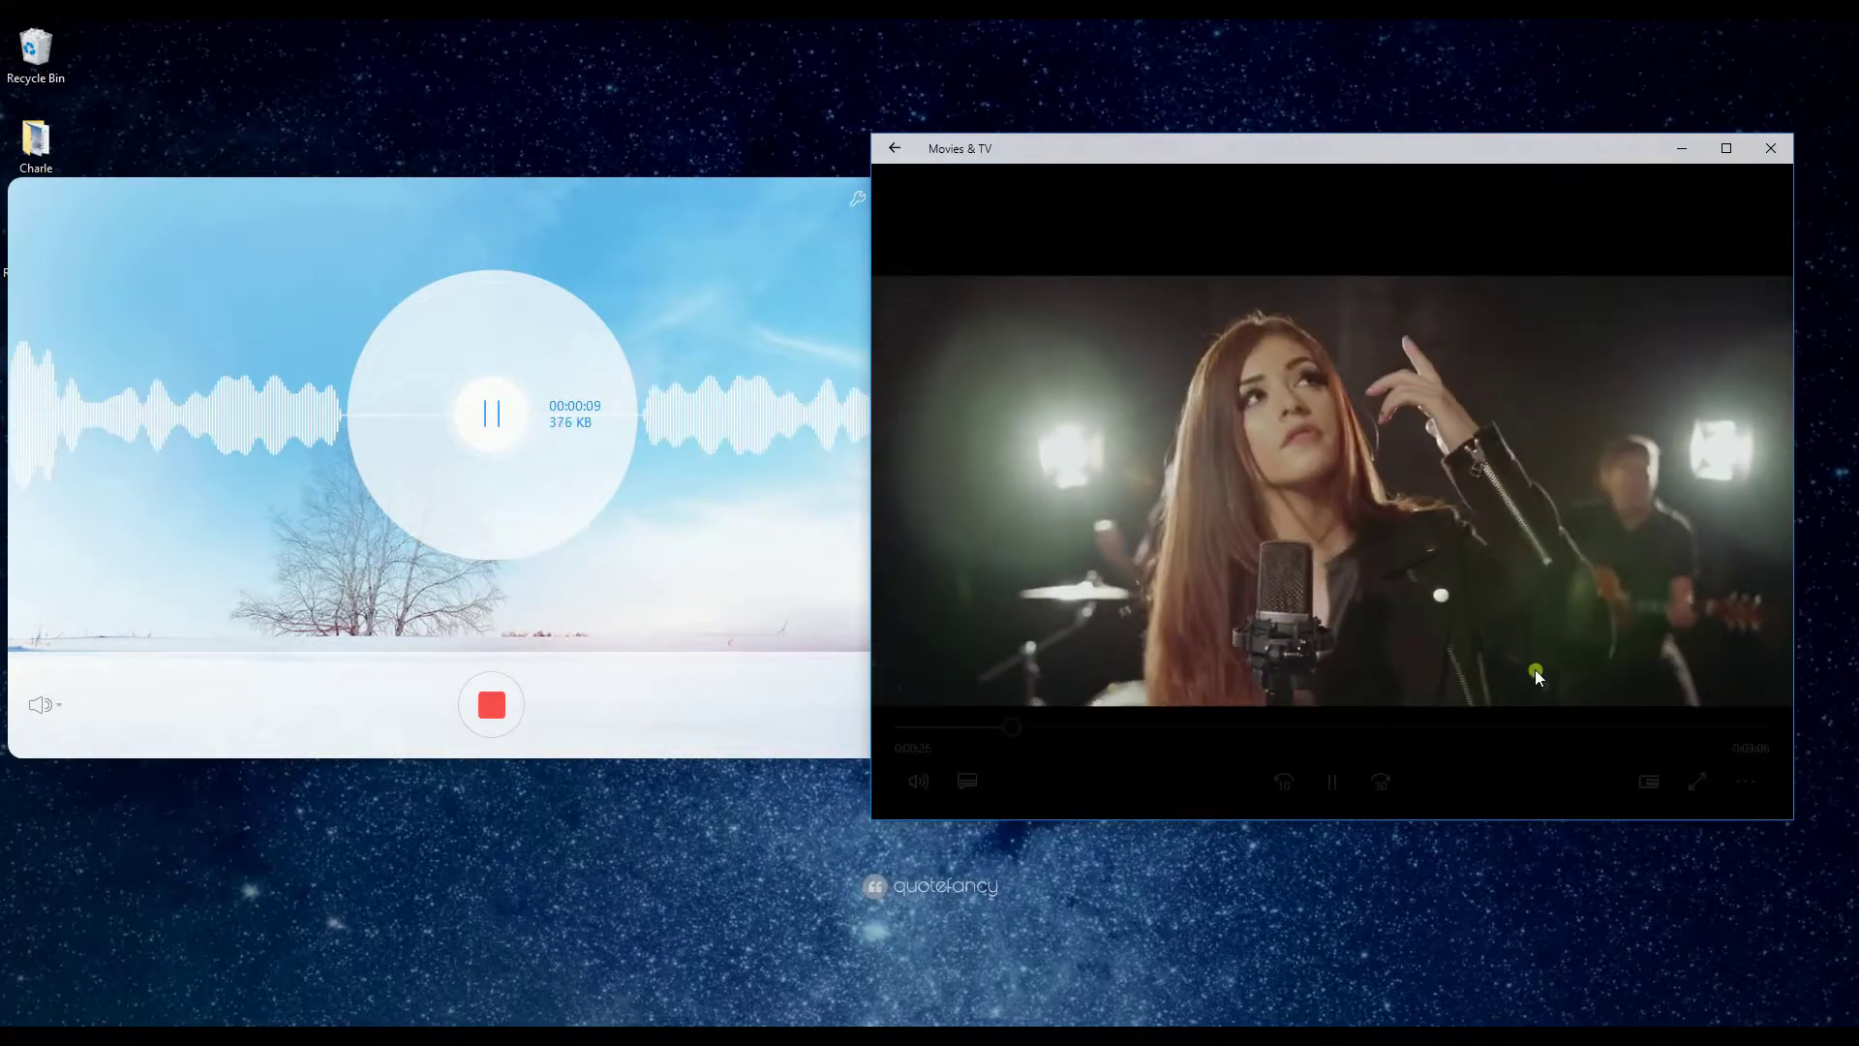
pyautogui.click(1337, 782)
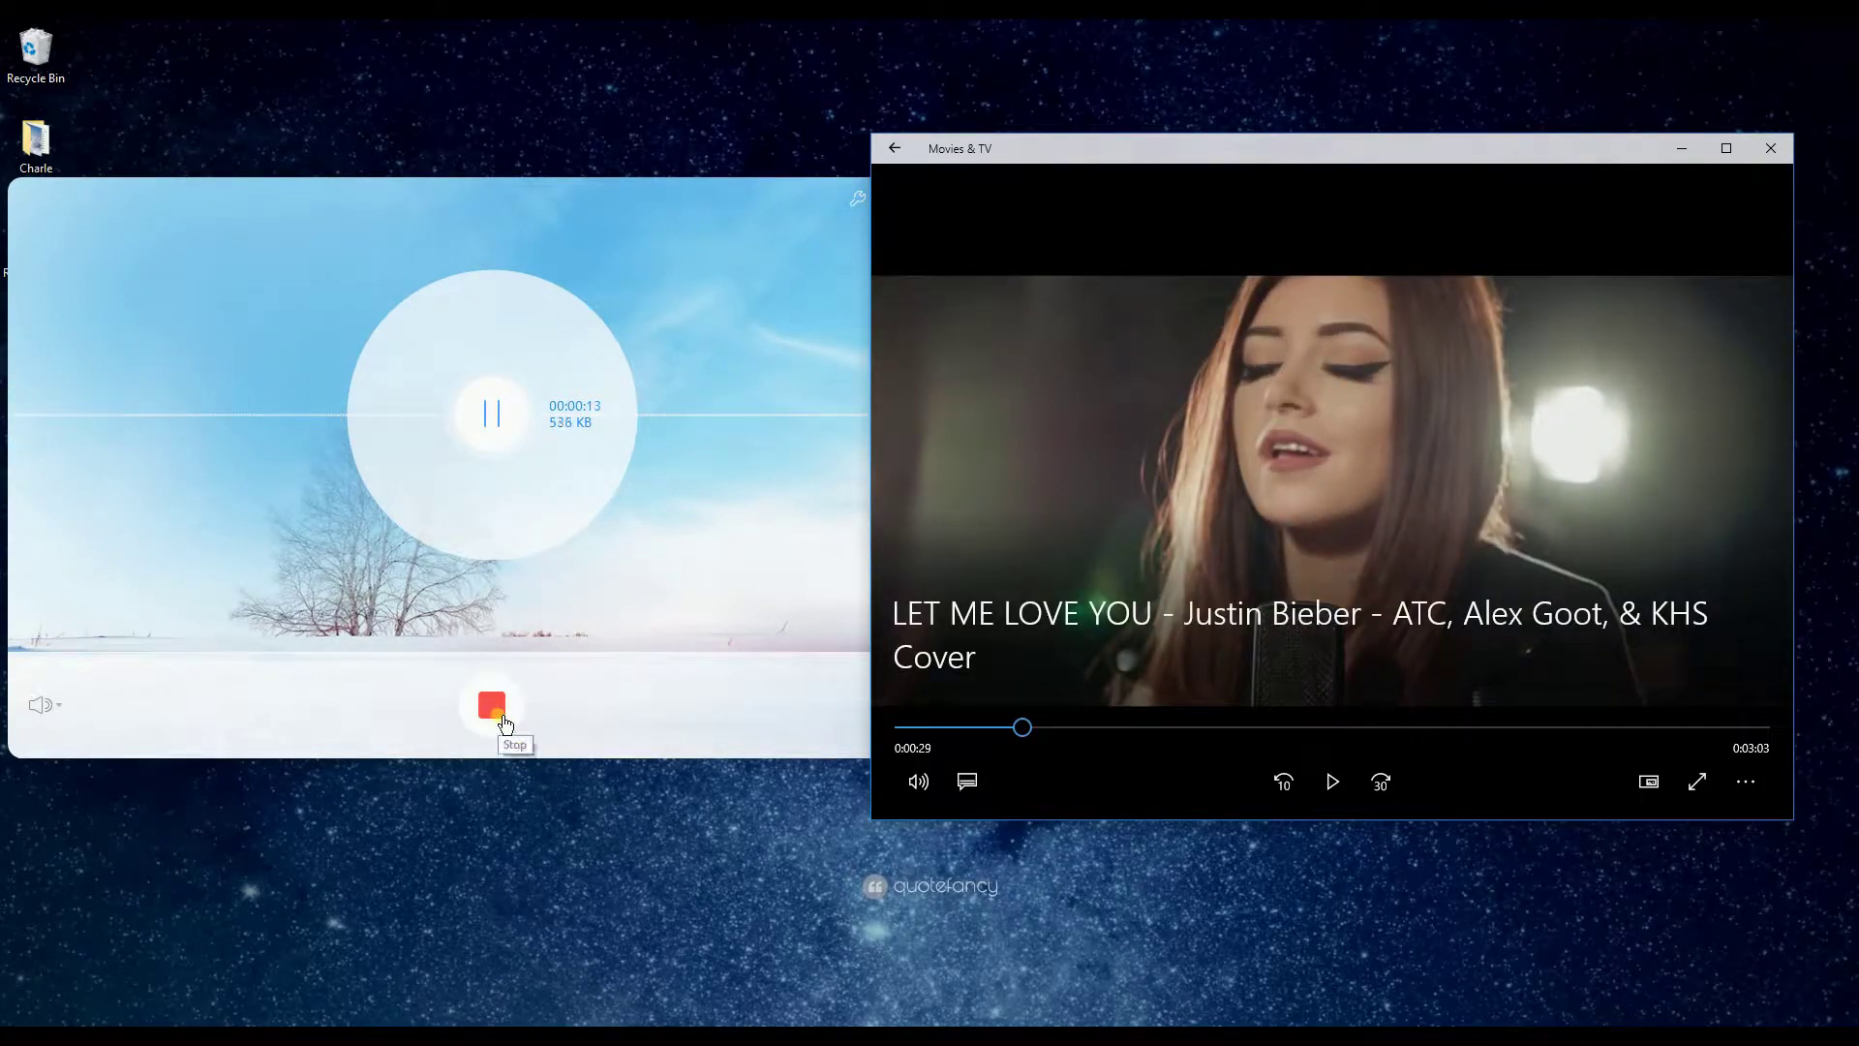
pyautogui.click(502, 721)
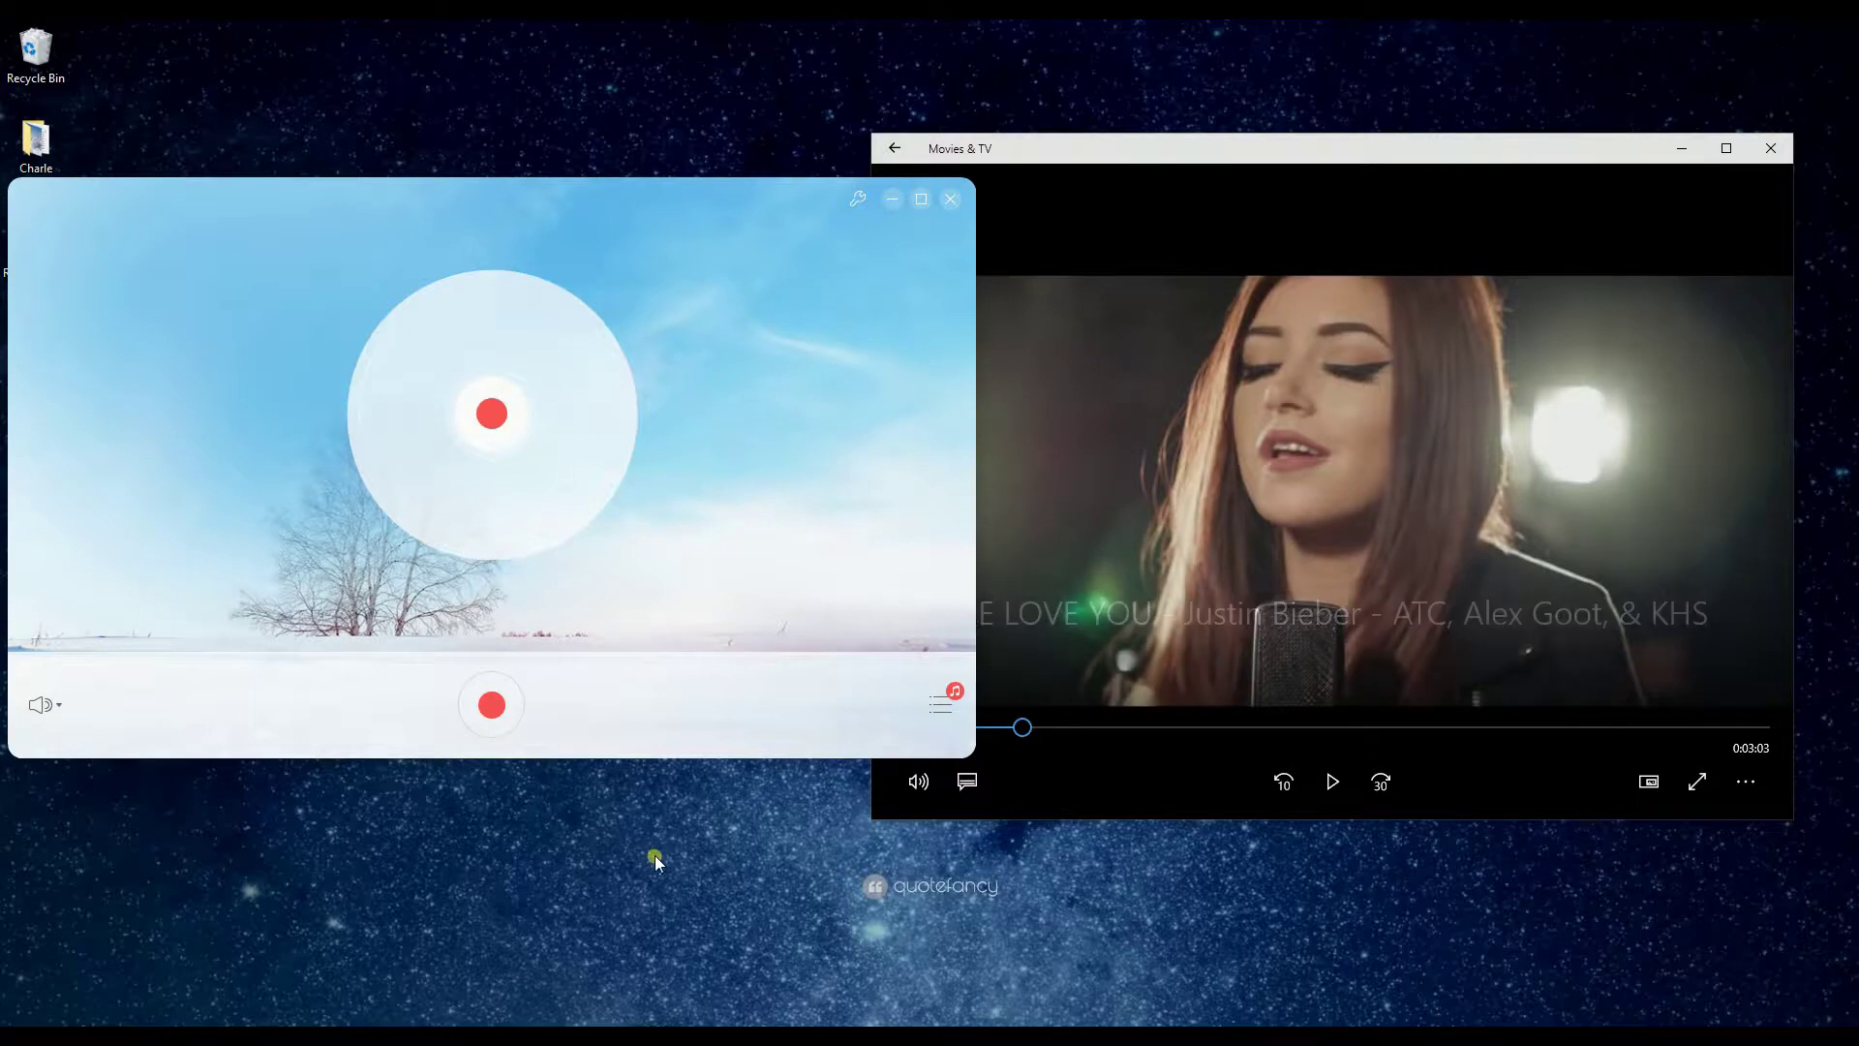
# Play back Track13 from the AceThinker recordings list, then pause it.
pyautogui.click(955, 710)
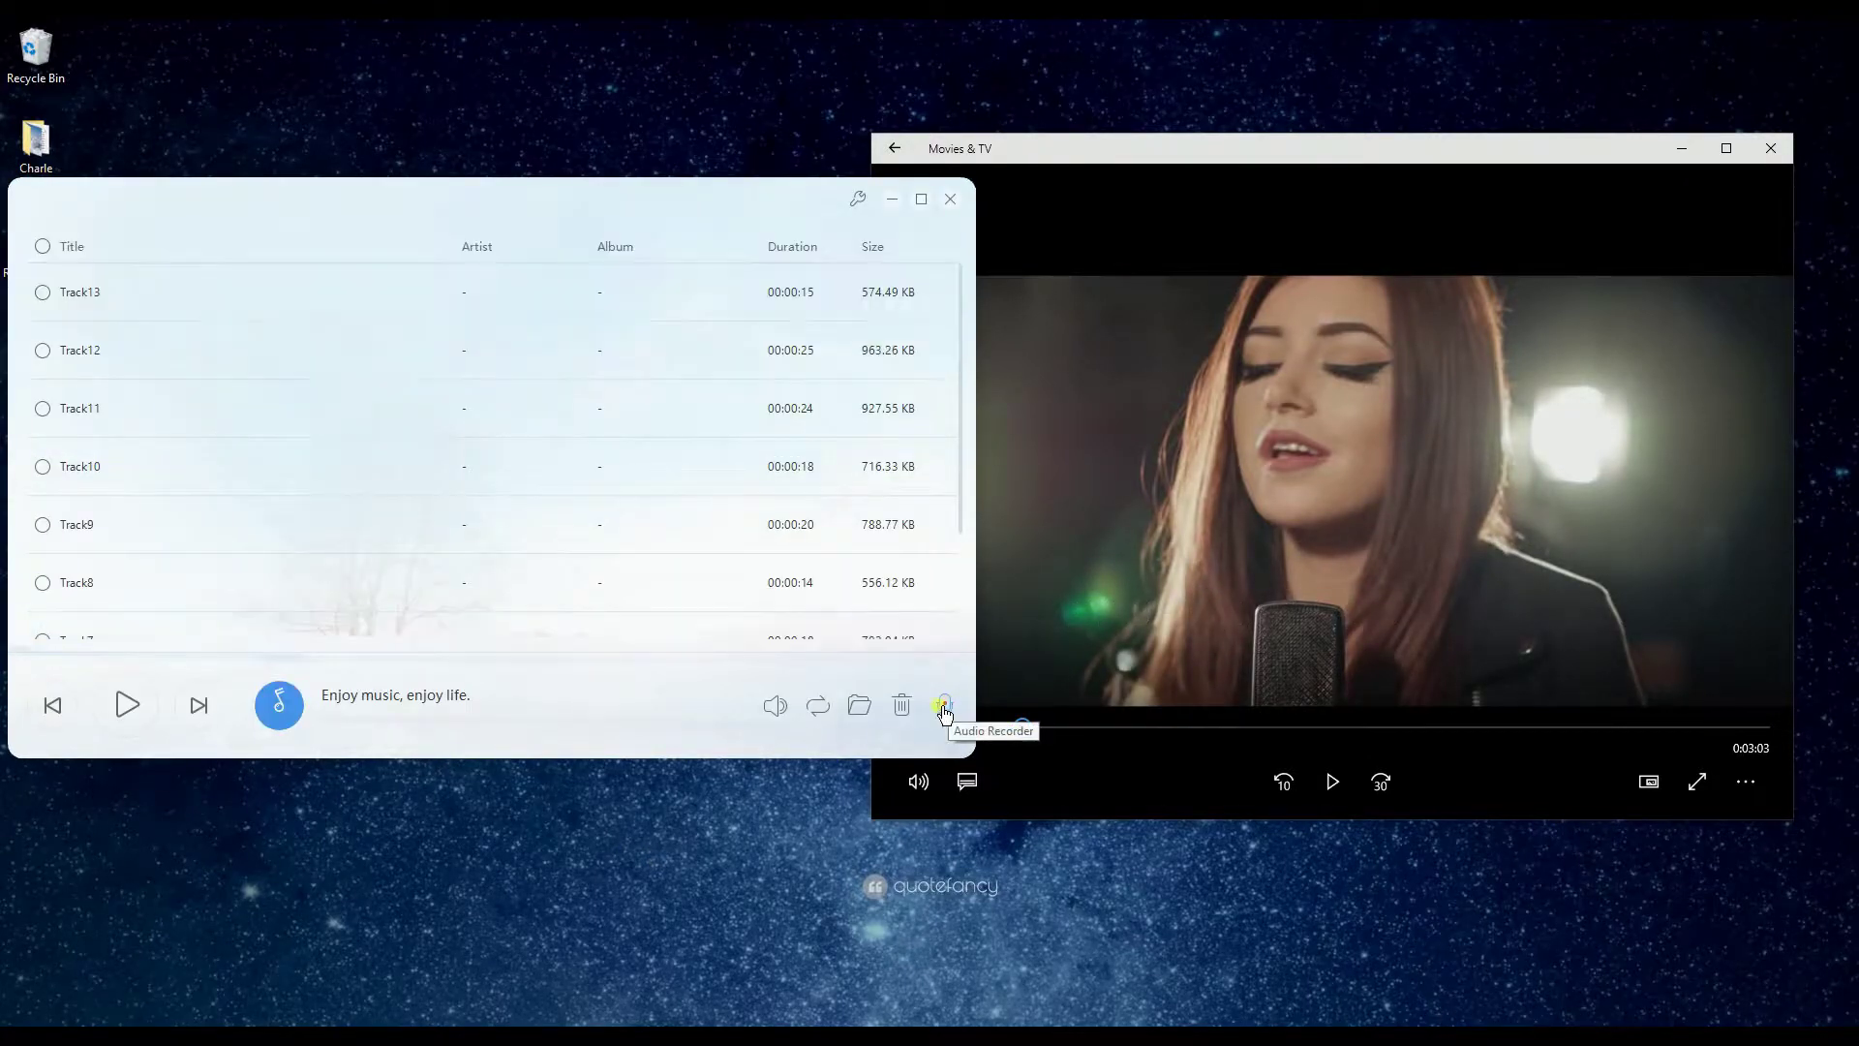
pyautogui.click(320, 298)
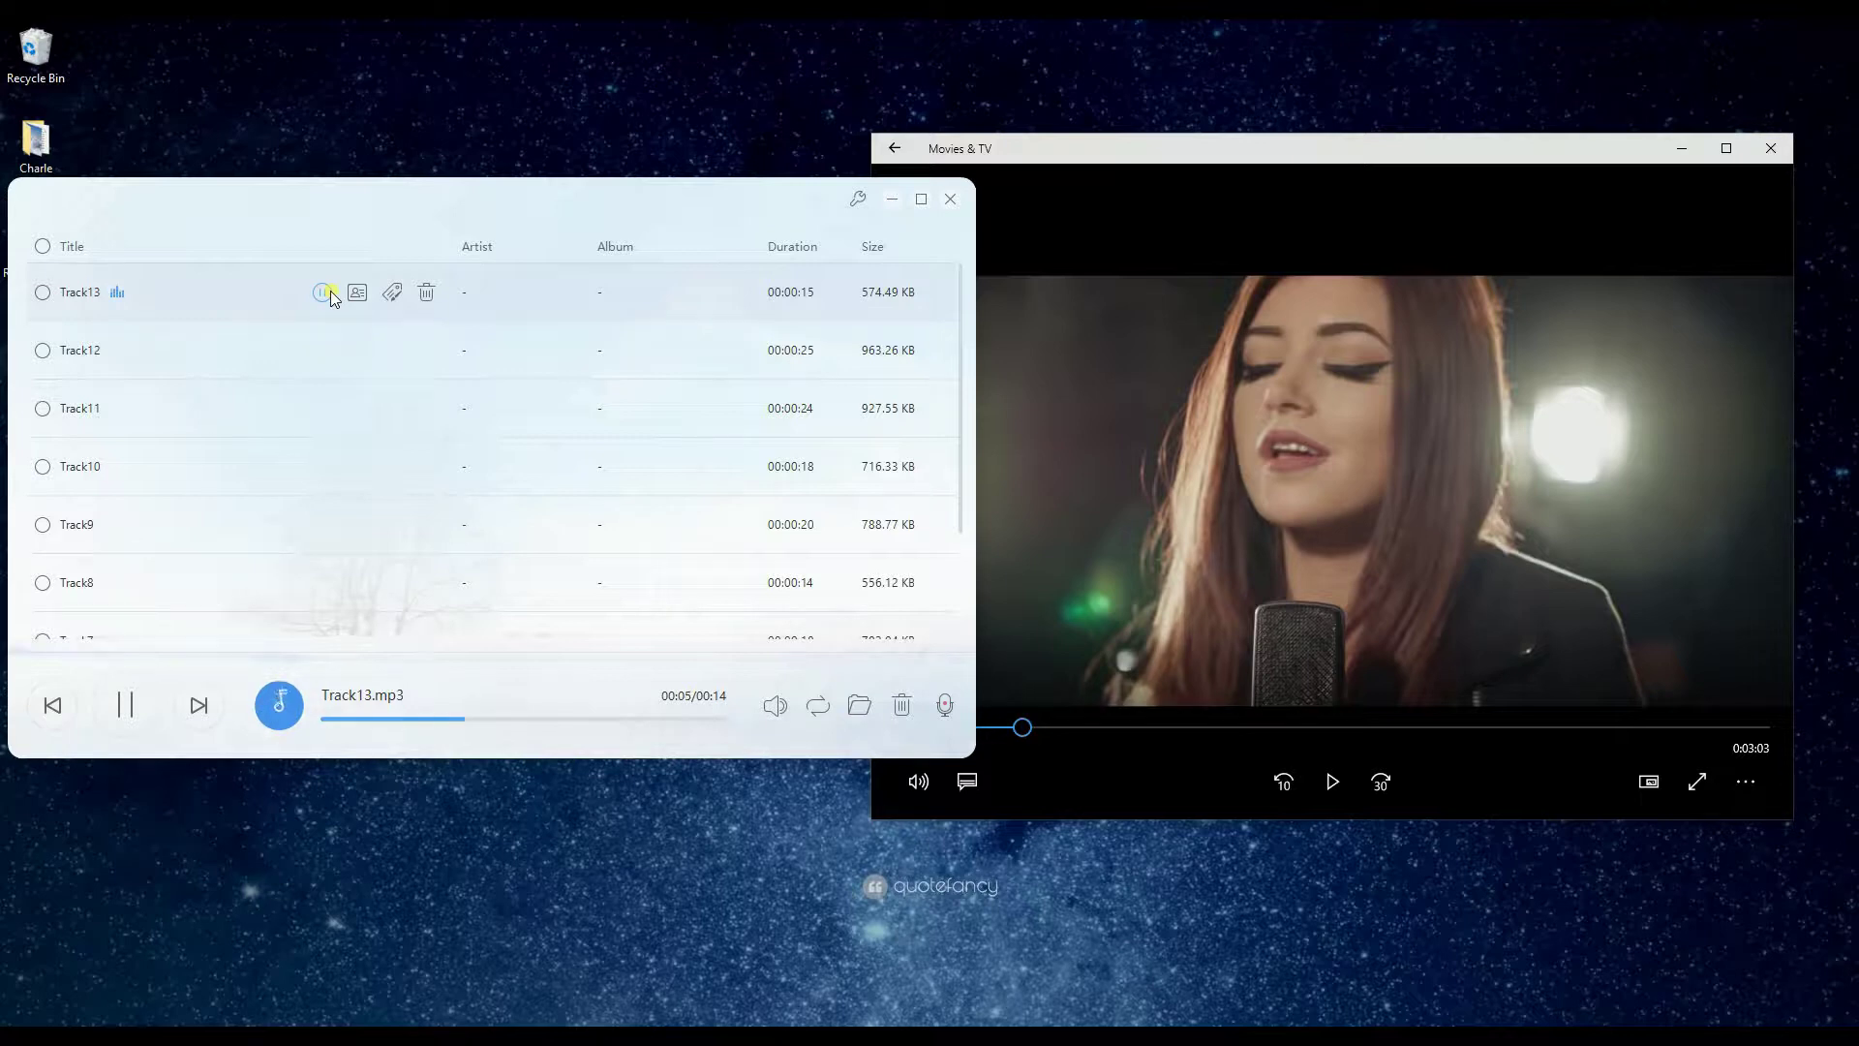
pyautogui.click(323, 294)
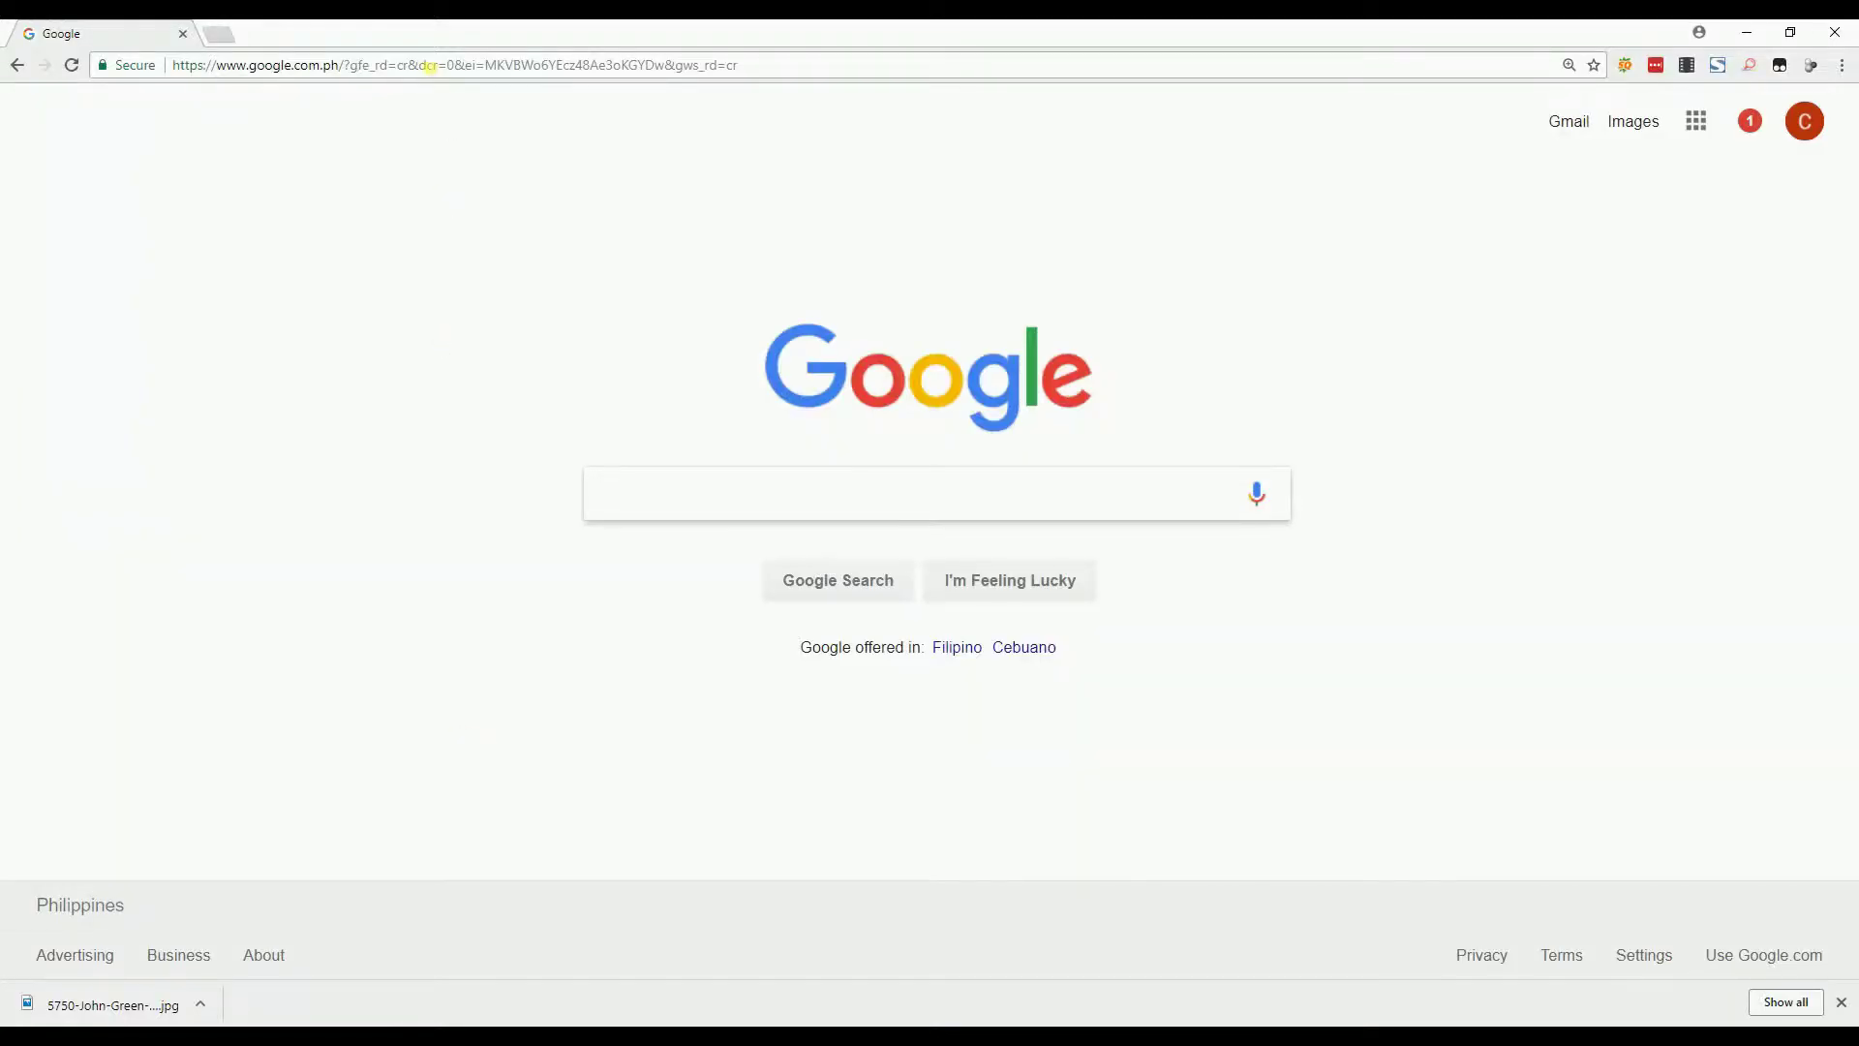
# Load the audacityteam.org website.
pyautogui.click(426, 66)
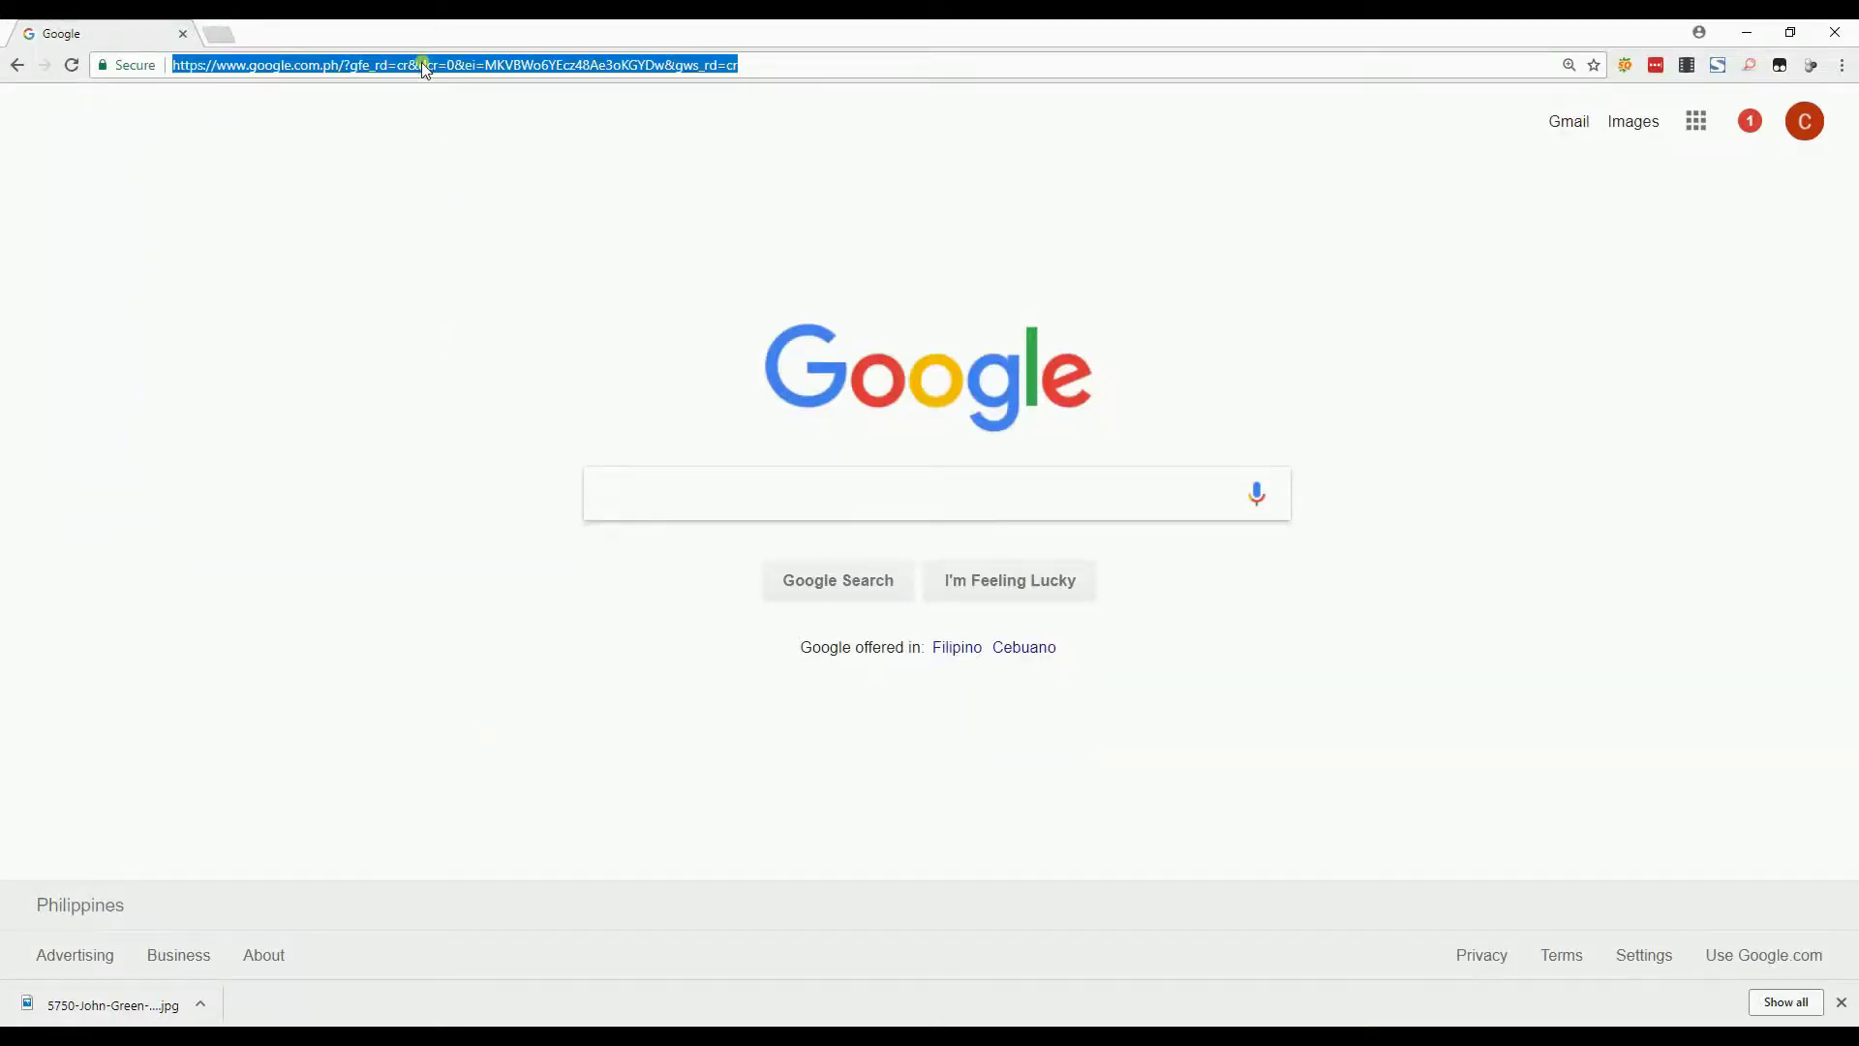
pyautogui.write('http://www.audacityteam.org/')
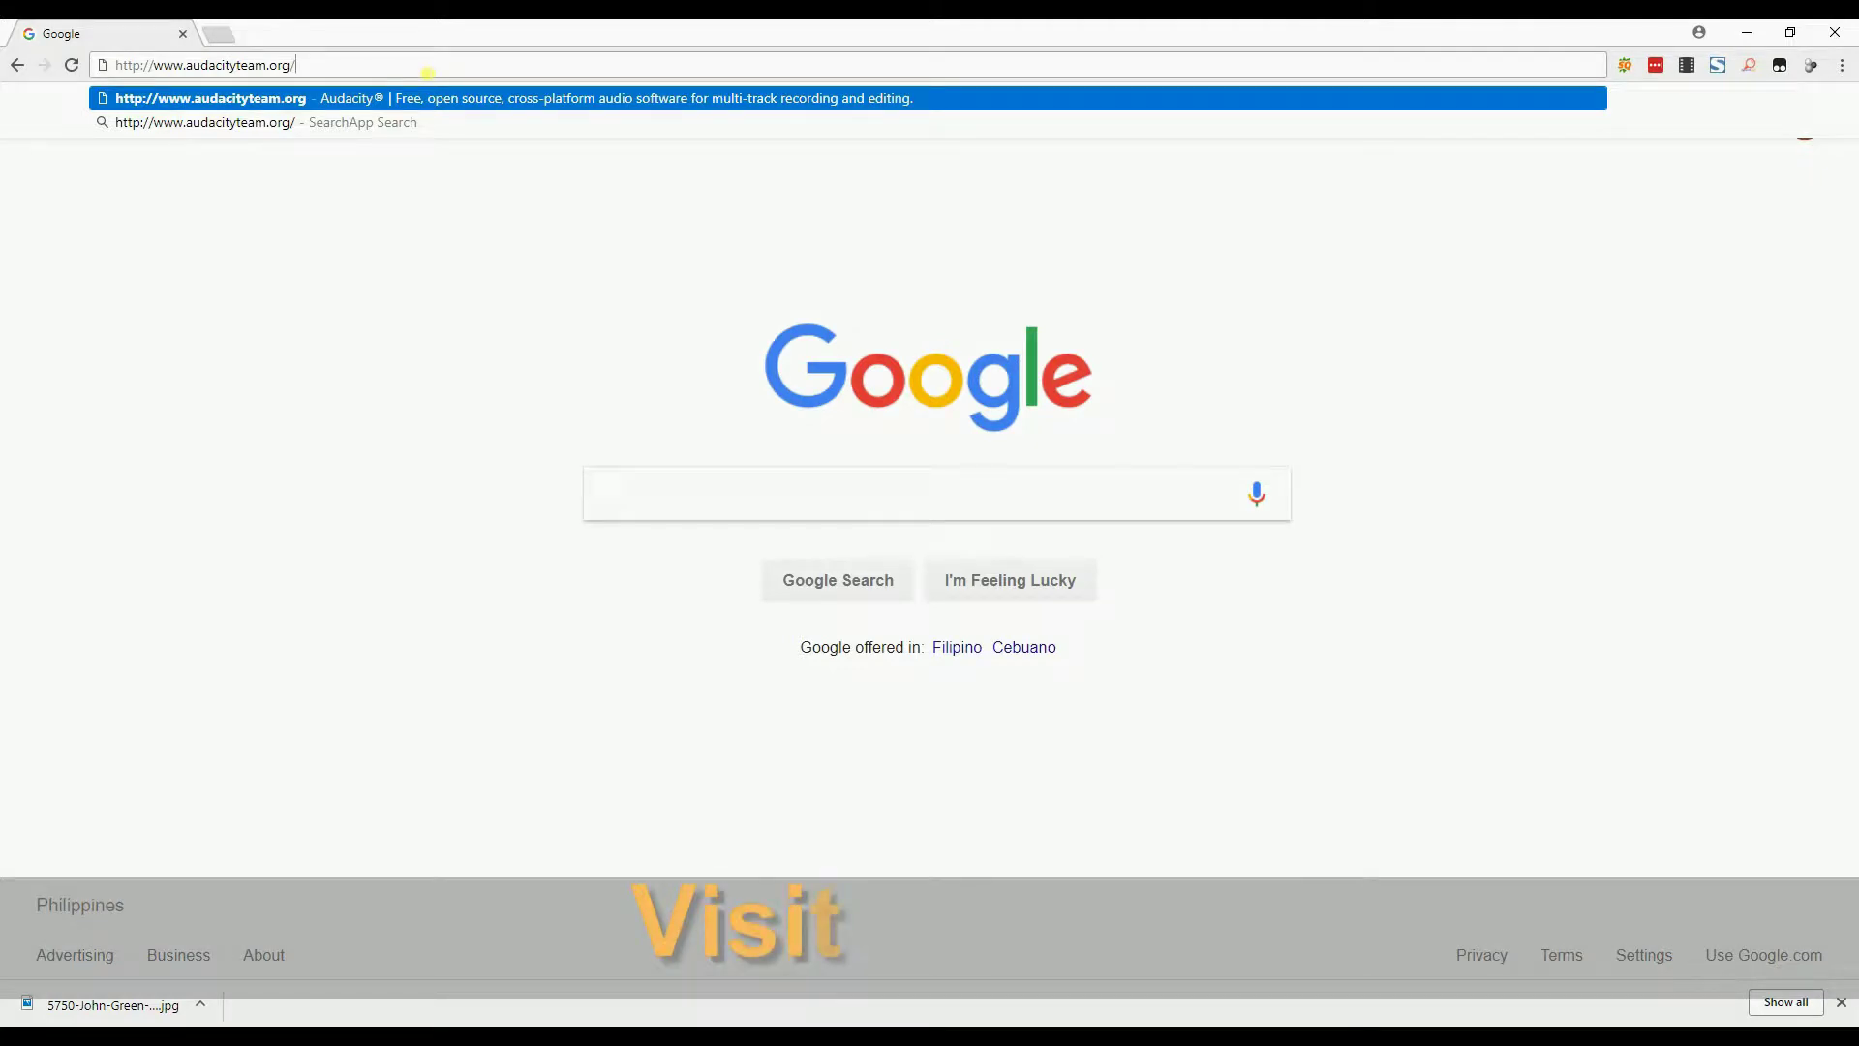
pyautogui.press('Return')
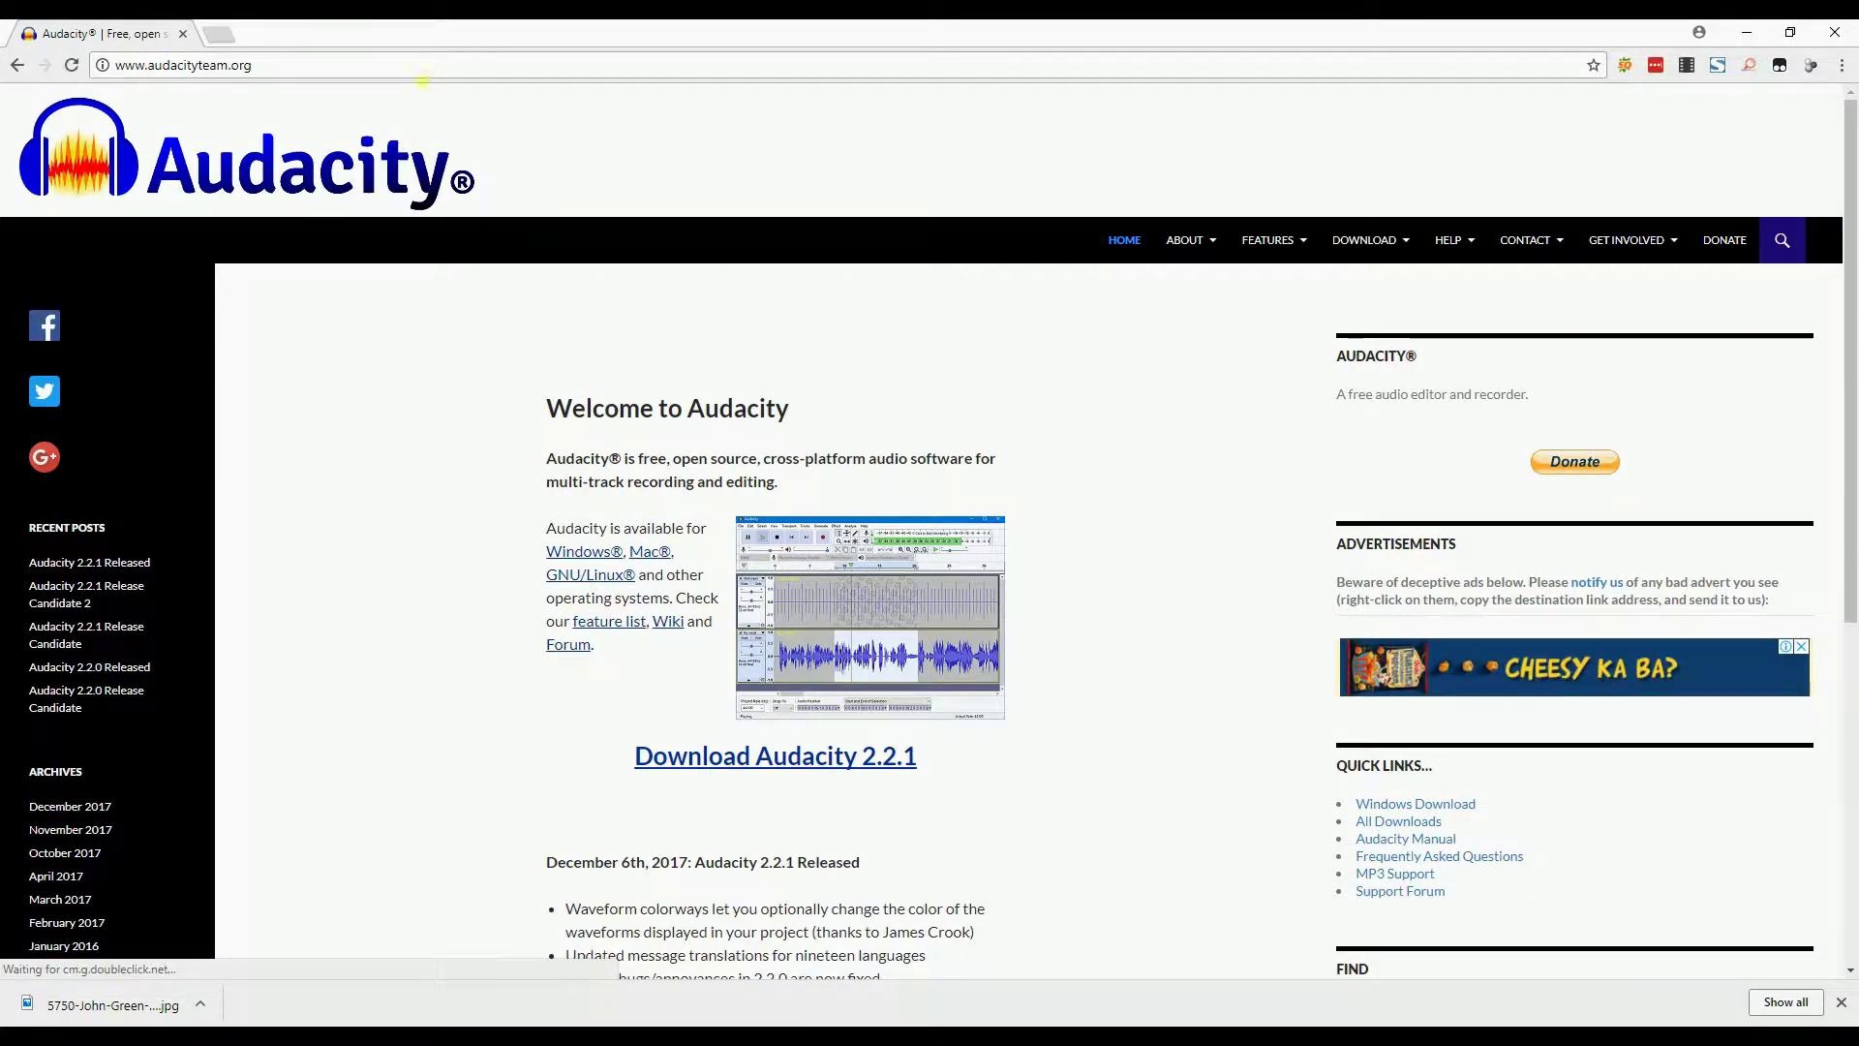
# Download the Audacity 2.2.1 Windows installer, audacity-win-2.2.1.exe, from FossHub.
pyautogui.click(765, 774)
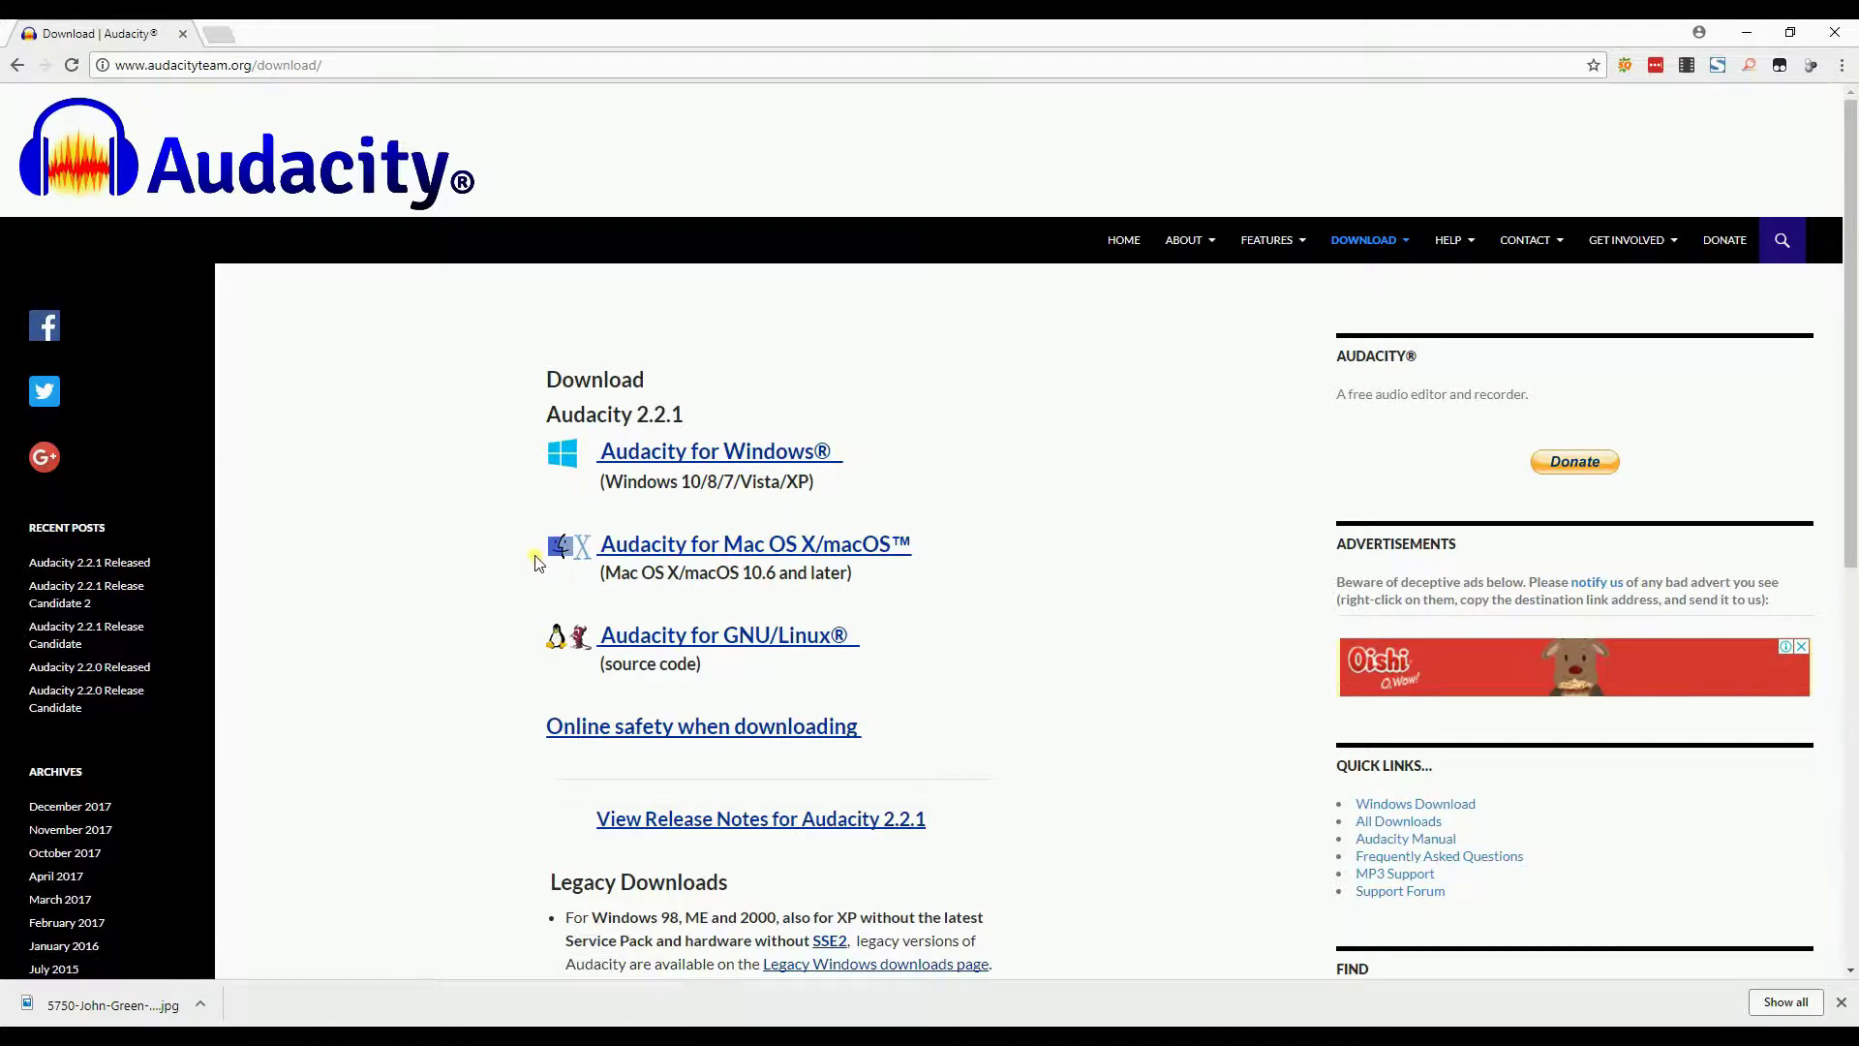
pyautogui.click(714, 454)
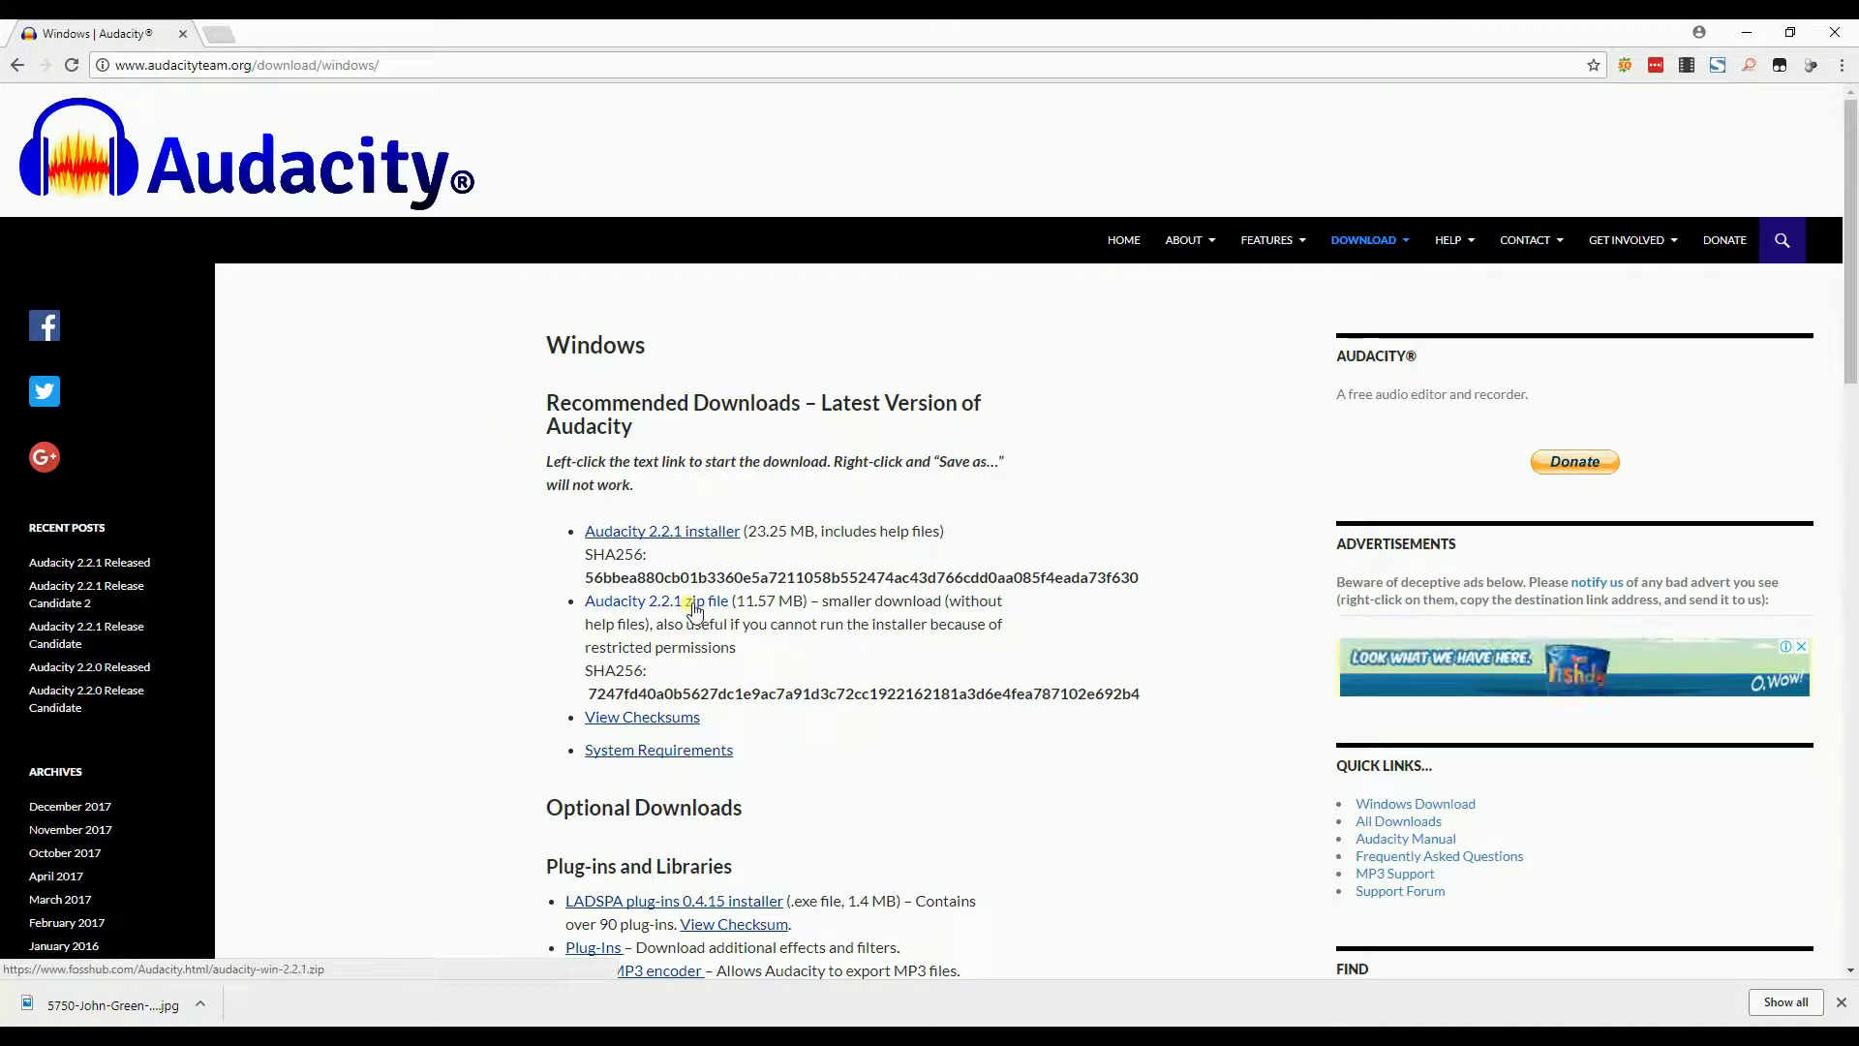
pyautogui.click(699, 536)
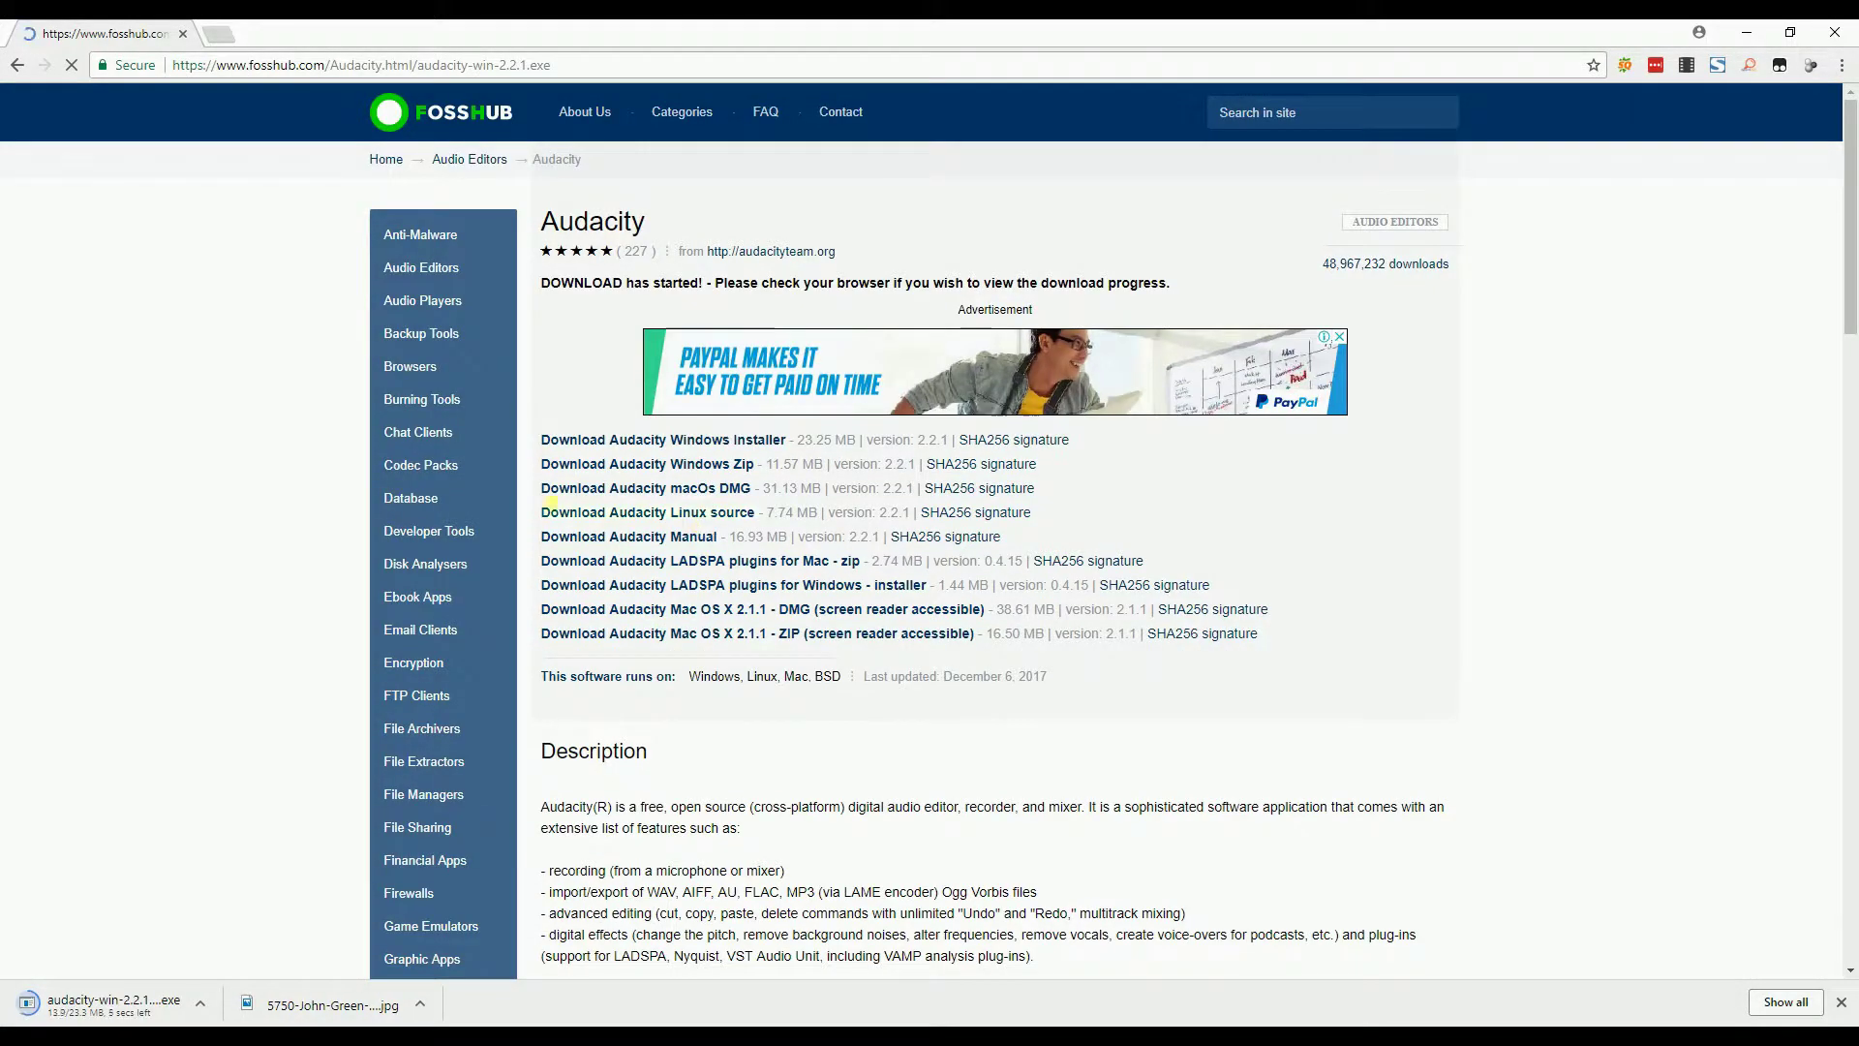
# Open the downloaded installer when finished and confirm English as the setup language.
pyautogui.click(201, 1003)
pyautogui.click(205, 855)
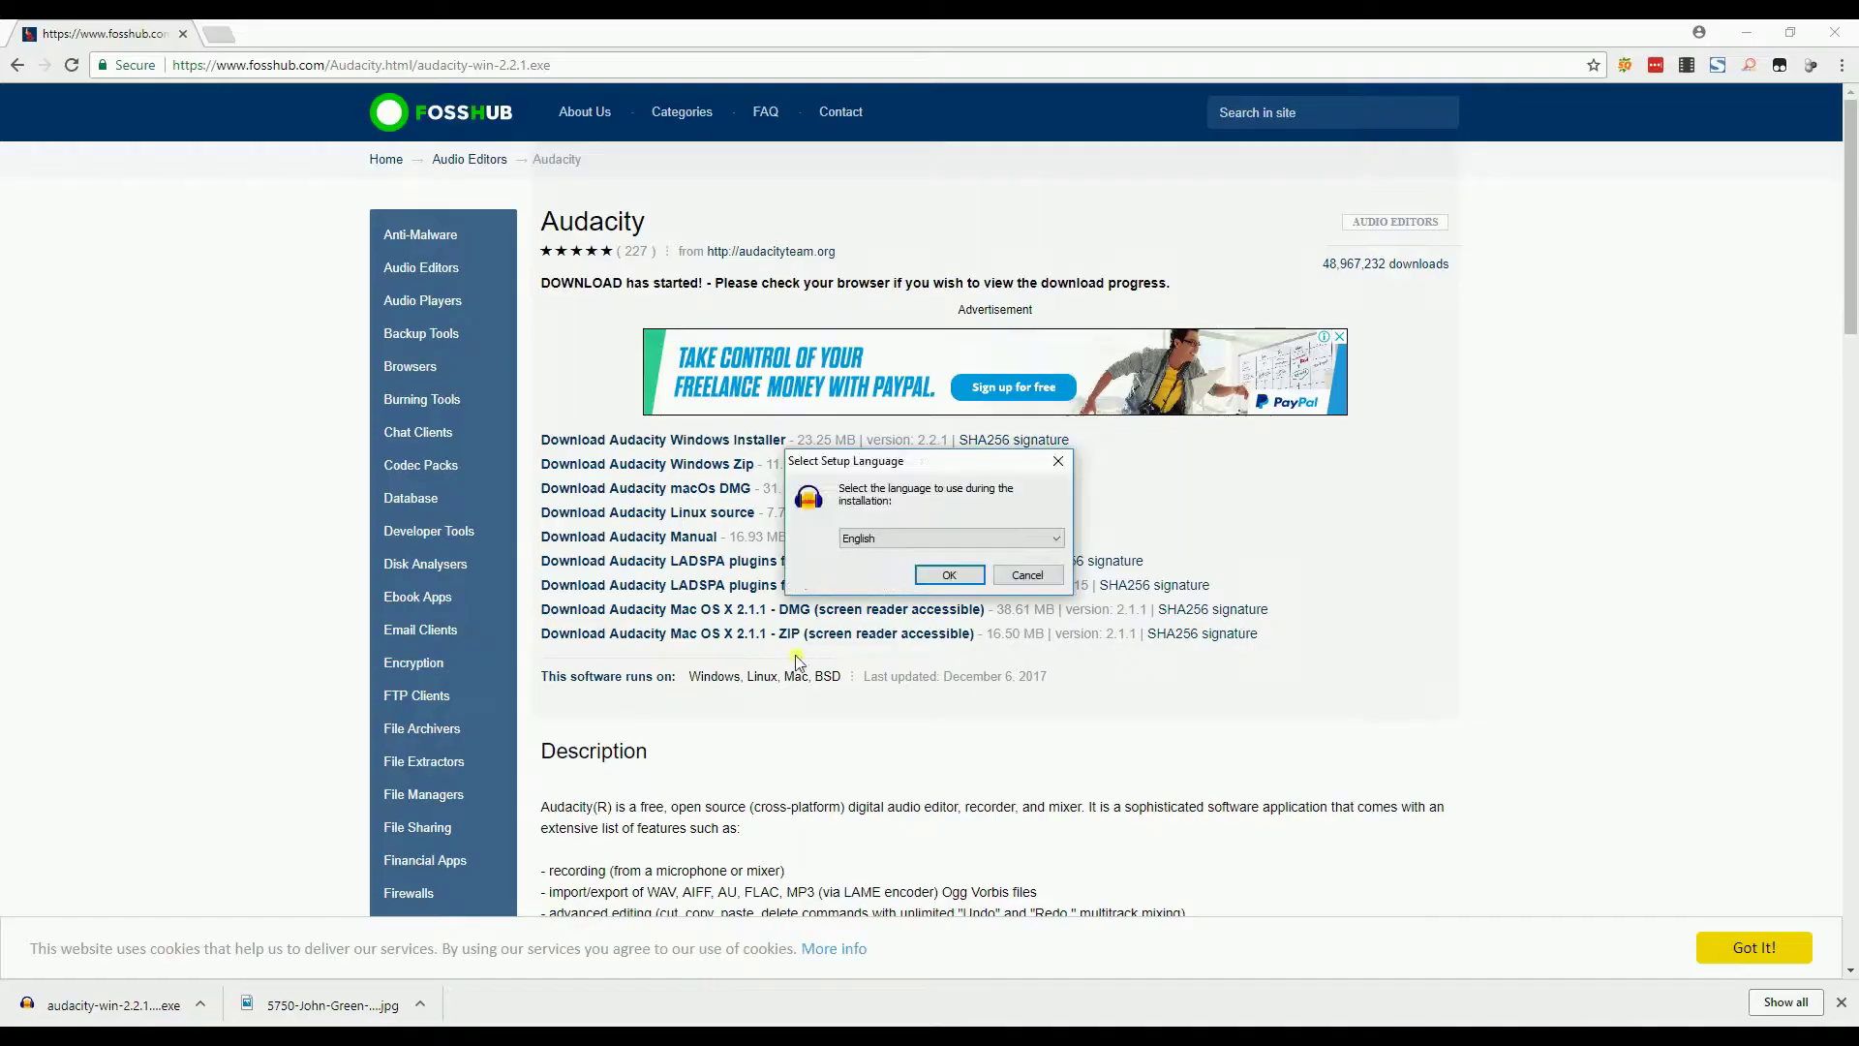
pyautogui.click(1041, 685)
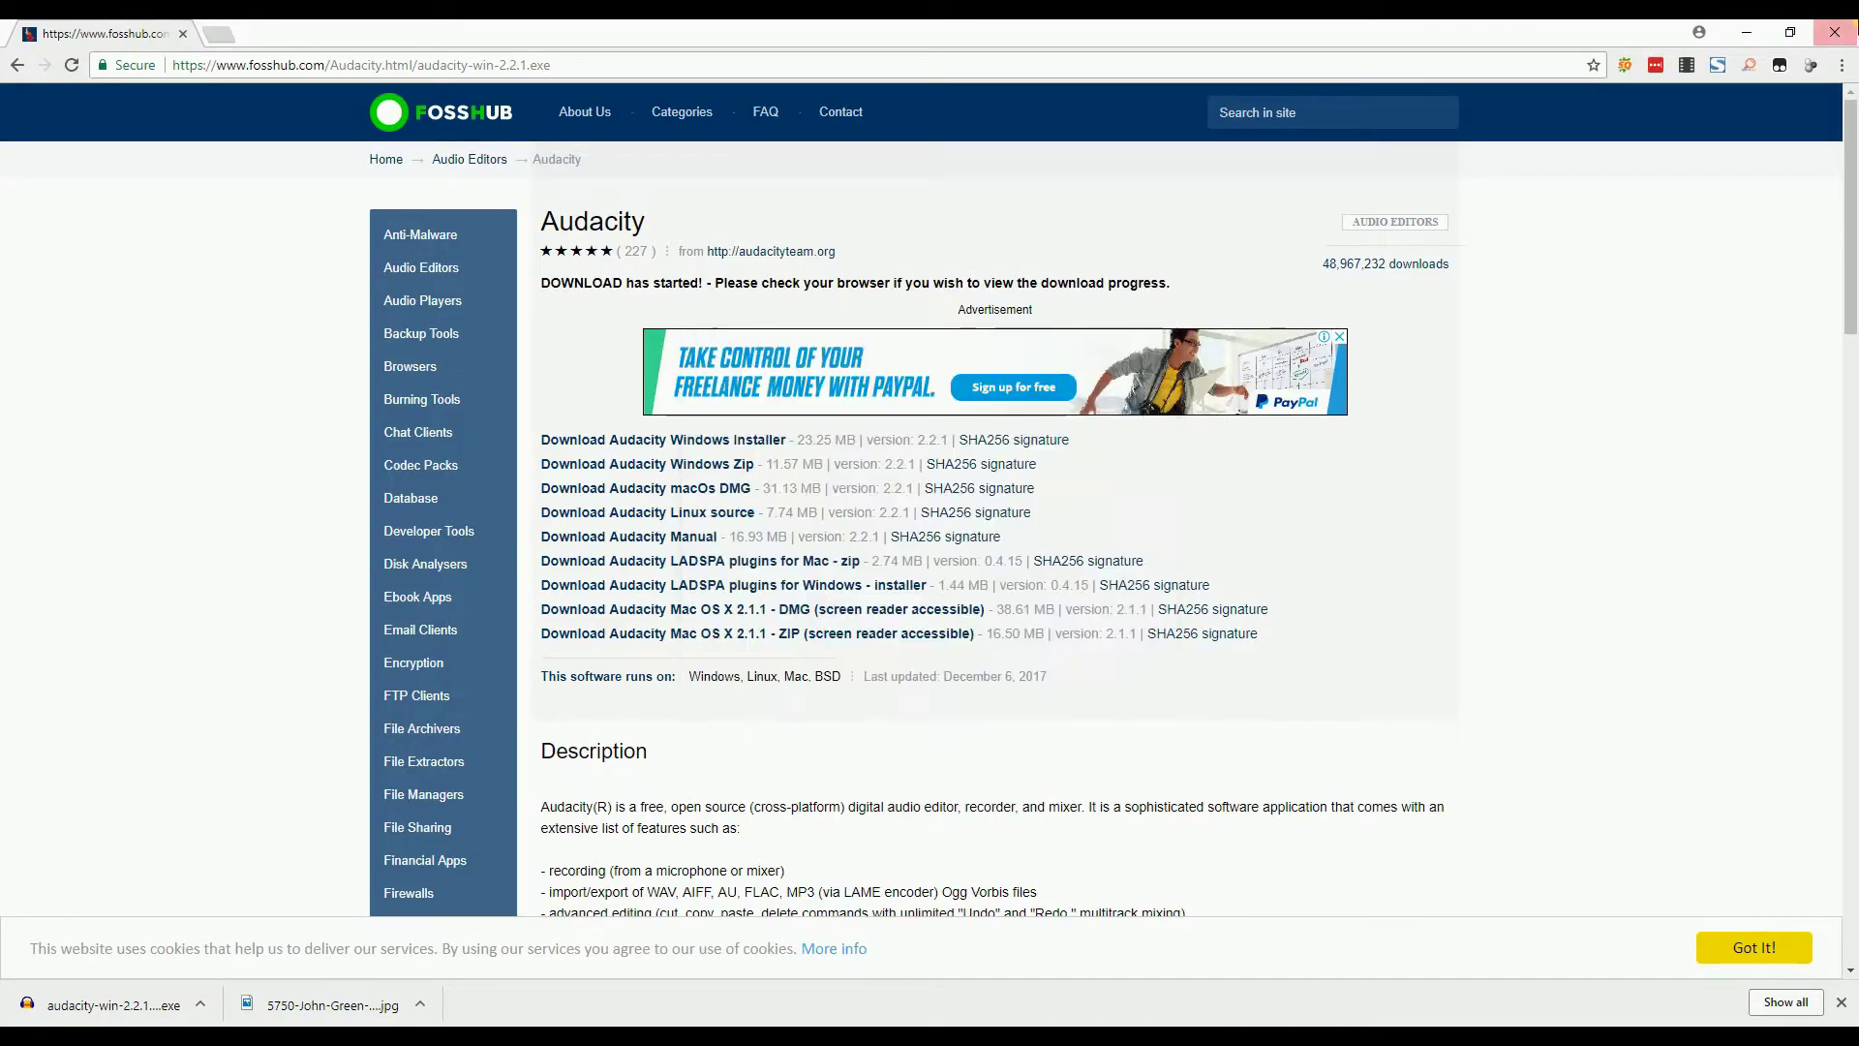
# Launch Audacity from Windows search, dismiss its welcome message, and centre the window.
pyautogui.click(1747, 32)
pyautogui.click(693, 640)
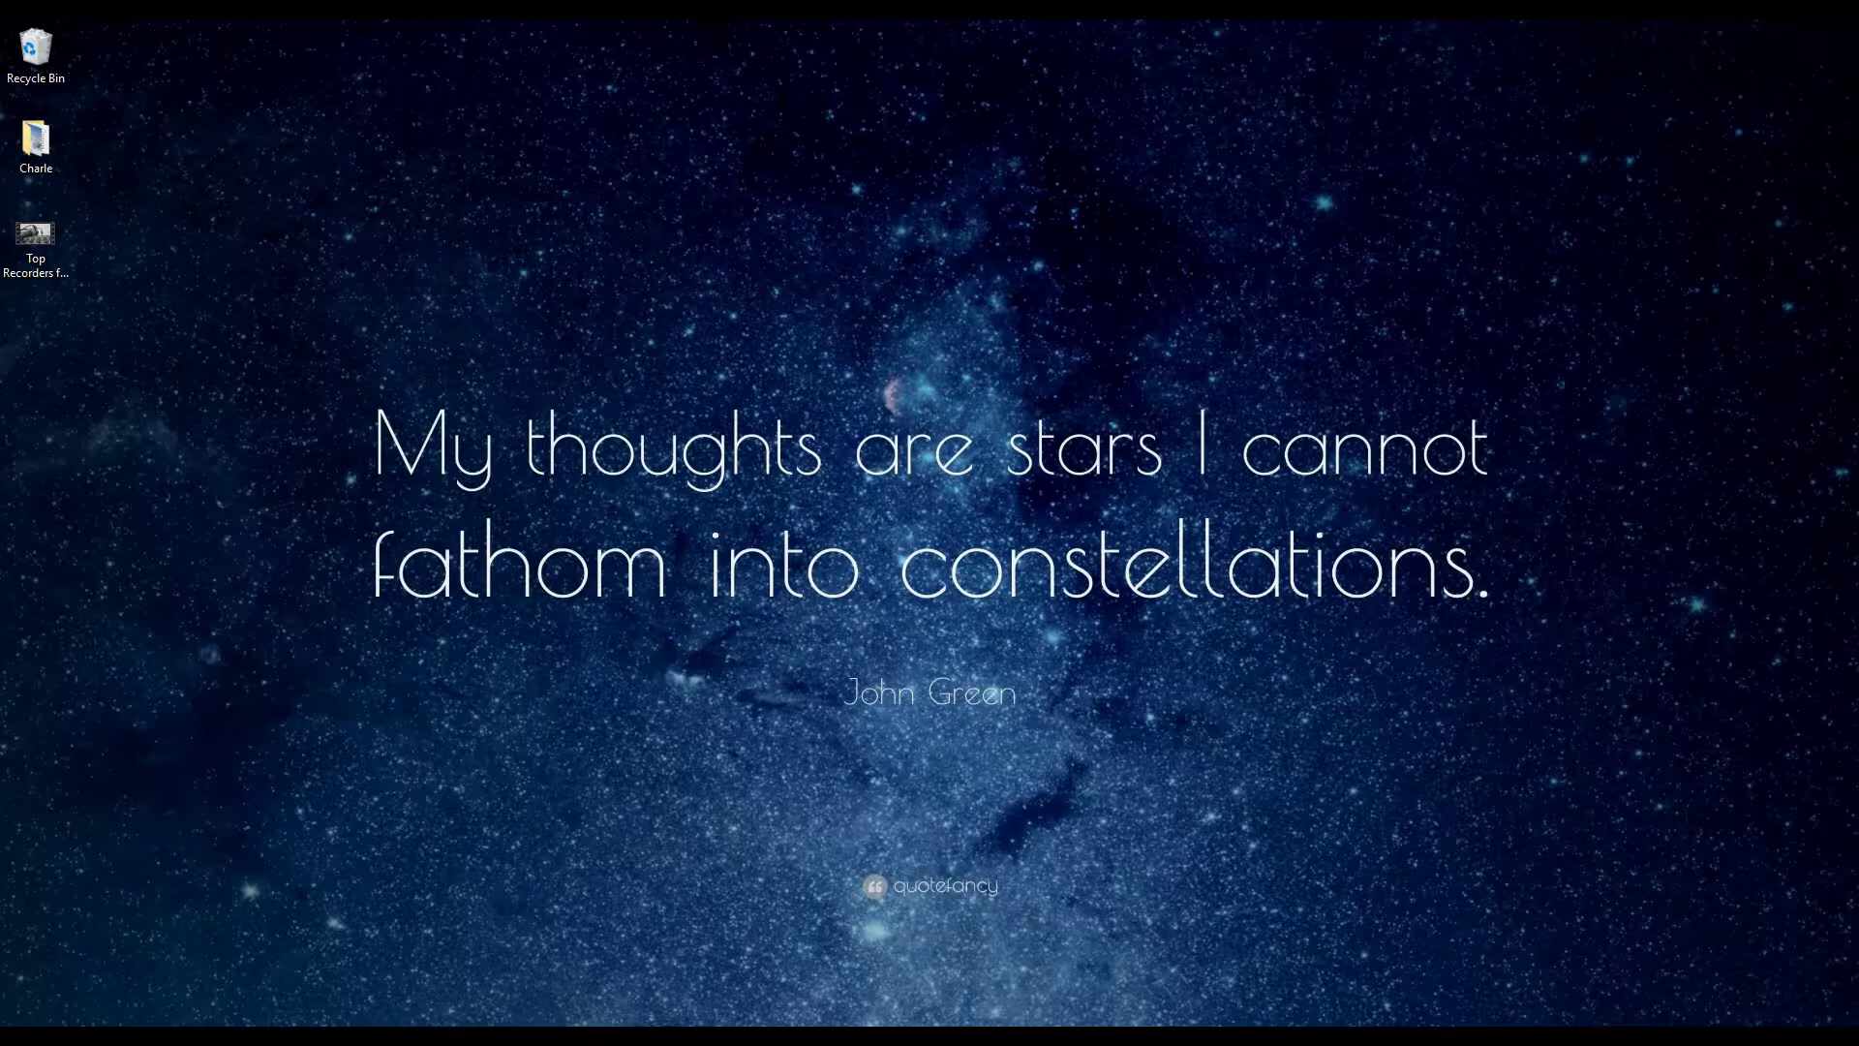
pyautogui.press('super')
pyautogui.write('a')
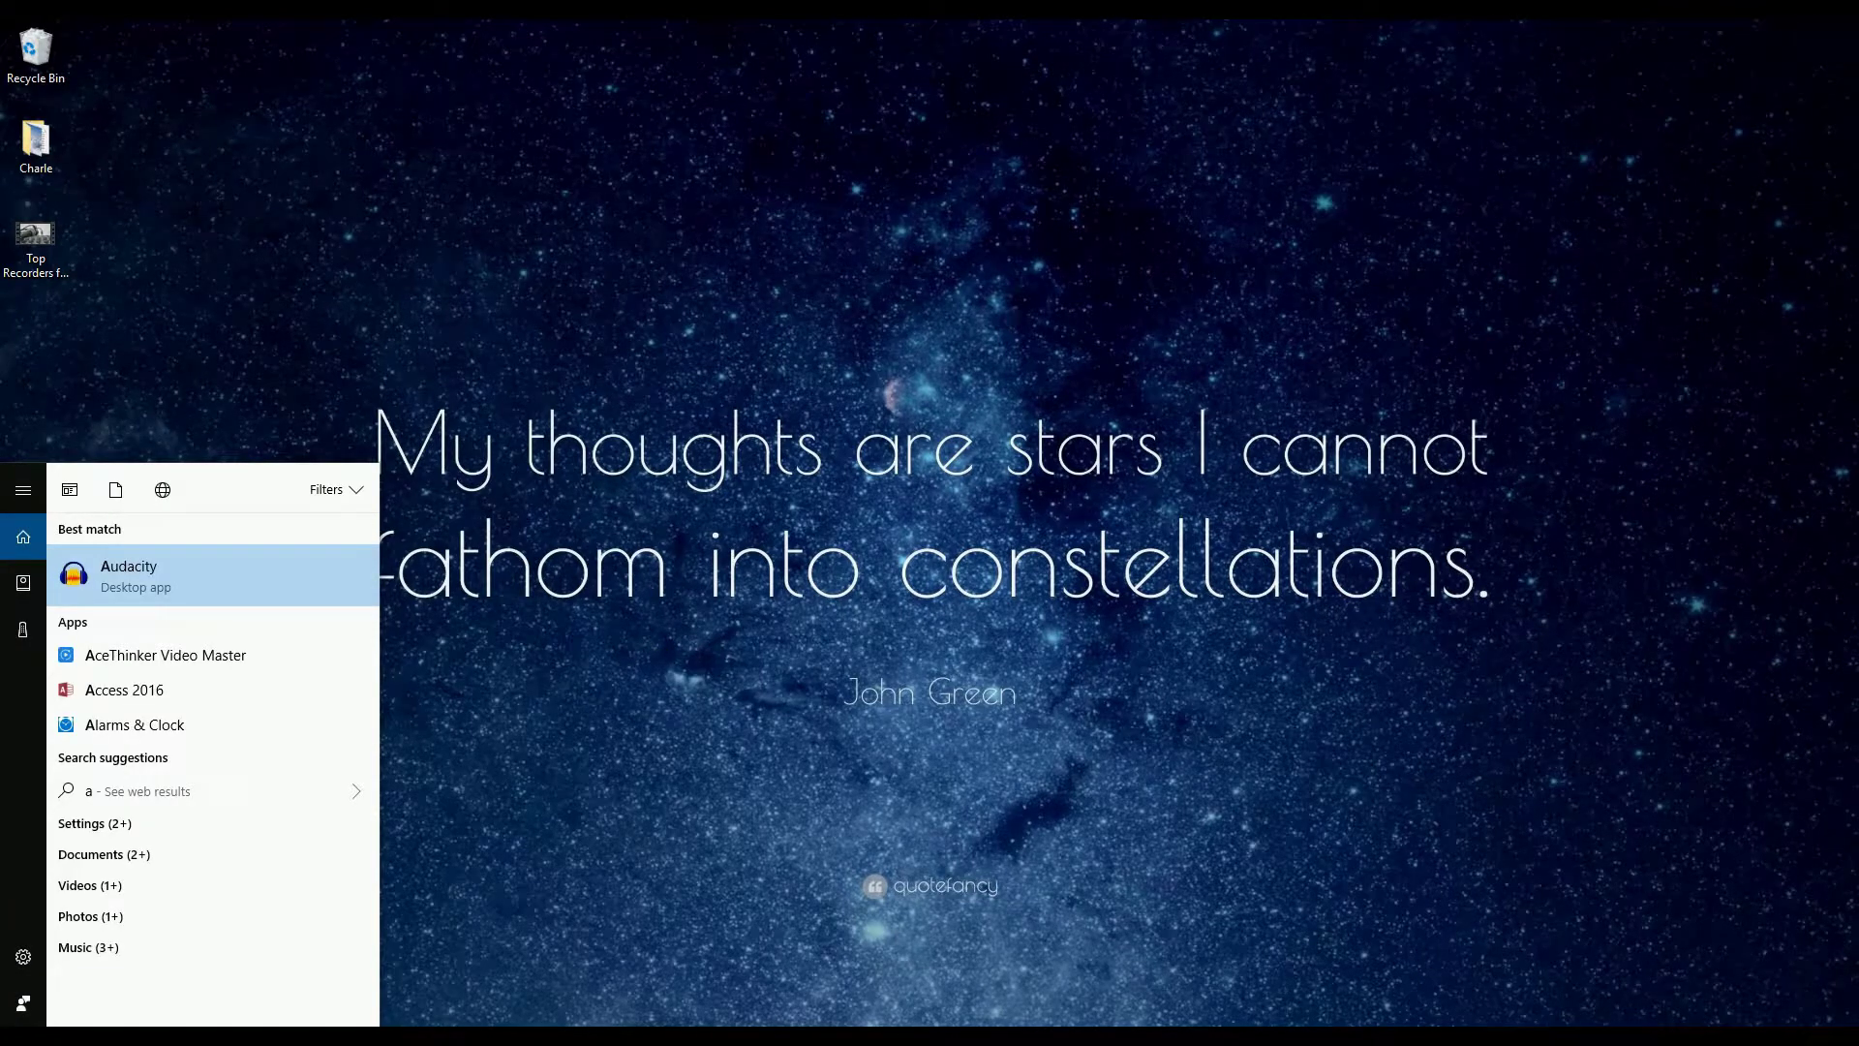
pyautogui.click(202, 581)
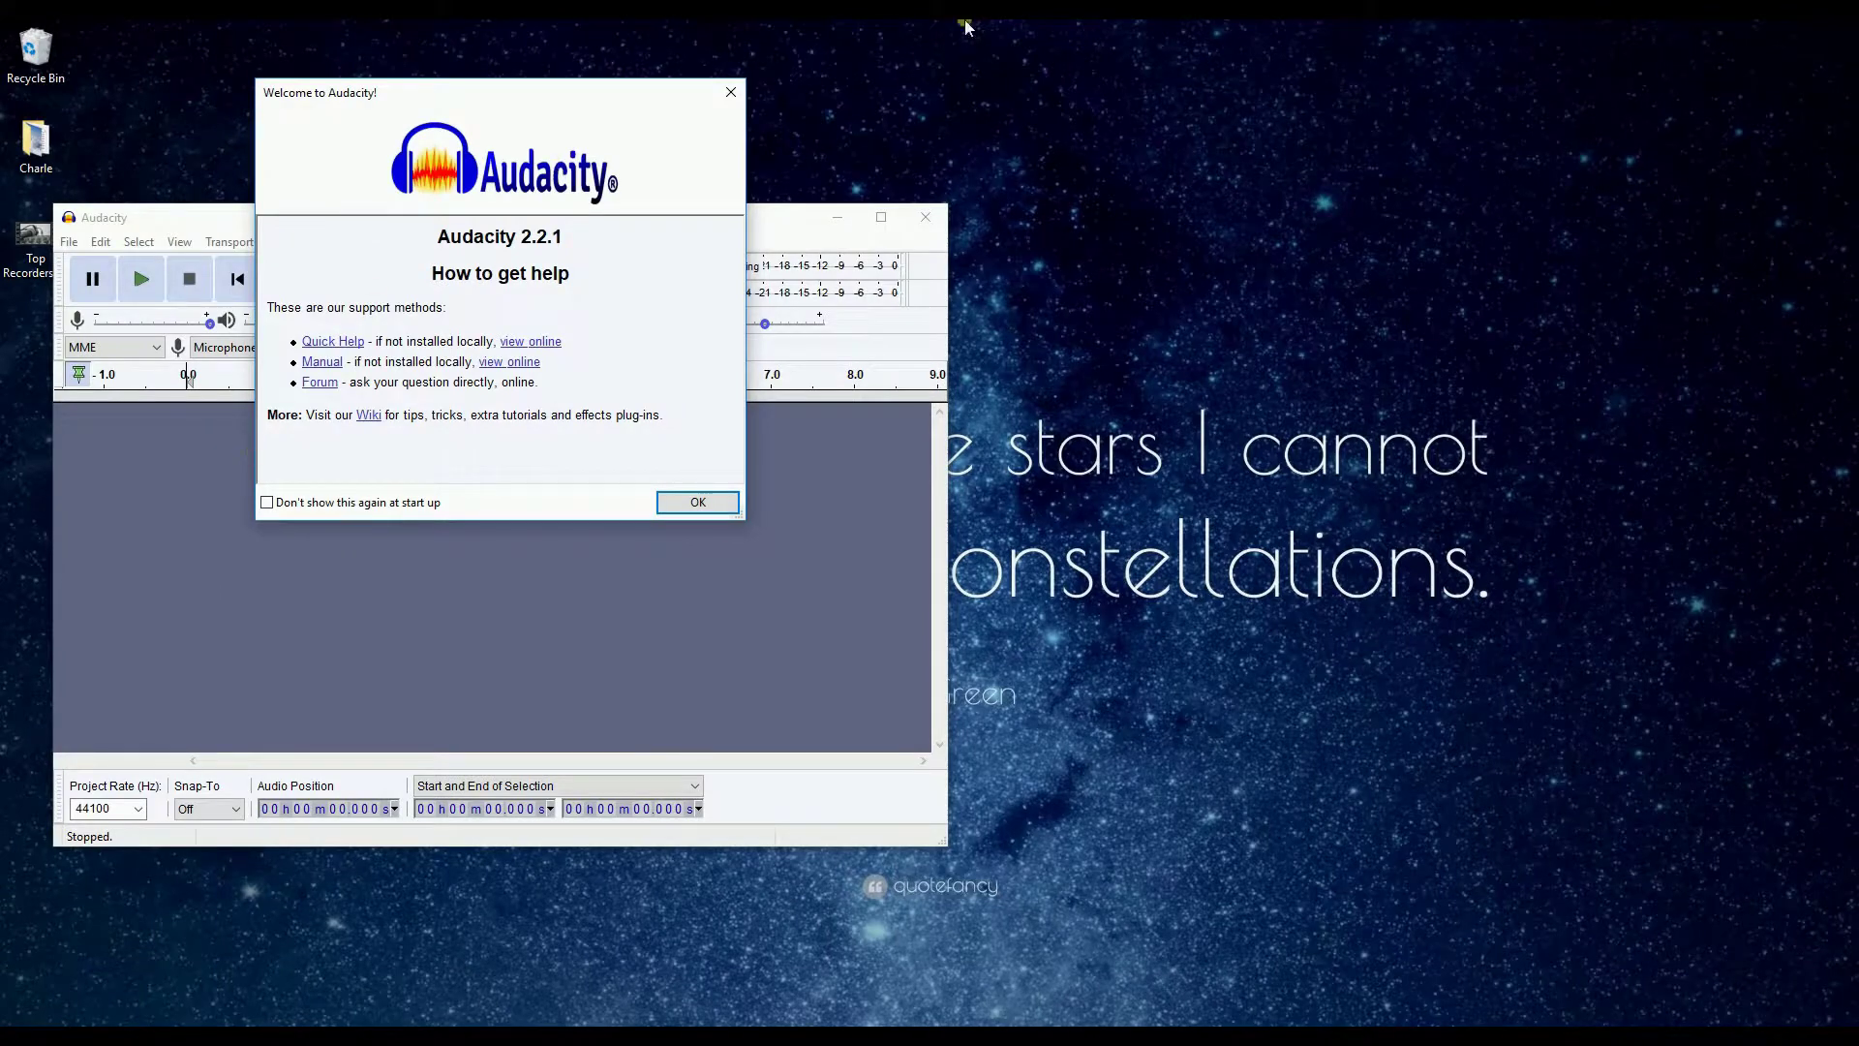
pyautogui.click(731, 92)
pyautogui.moveTo(664, 218); pyautogui.dragTo(1086, 195)
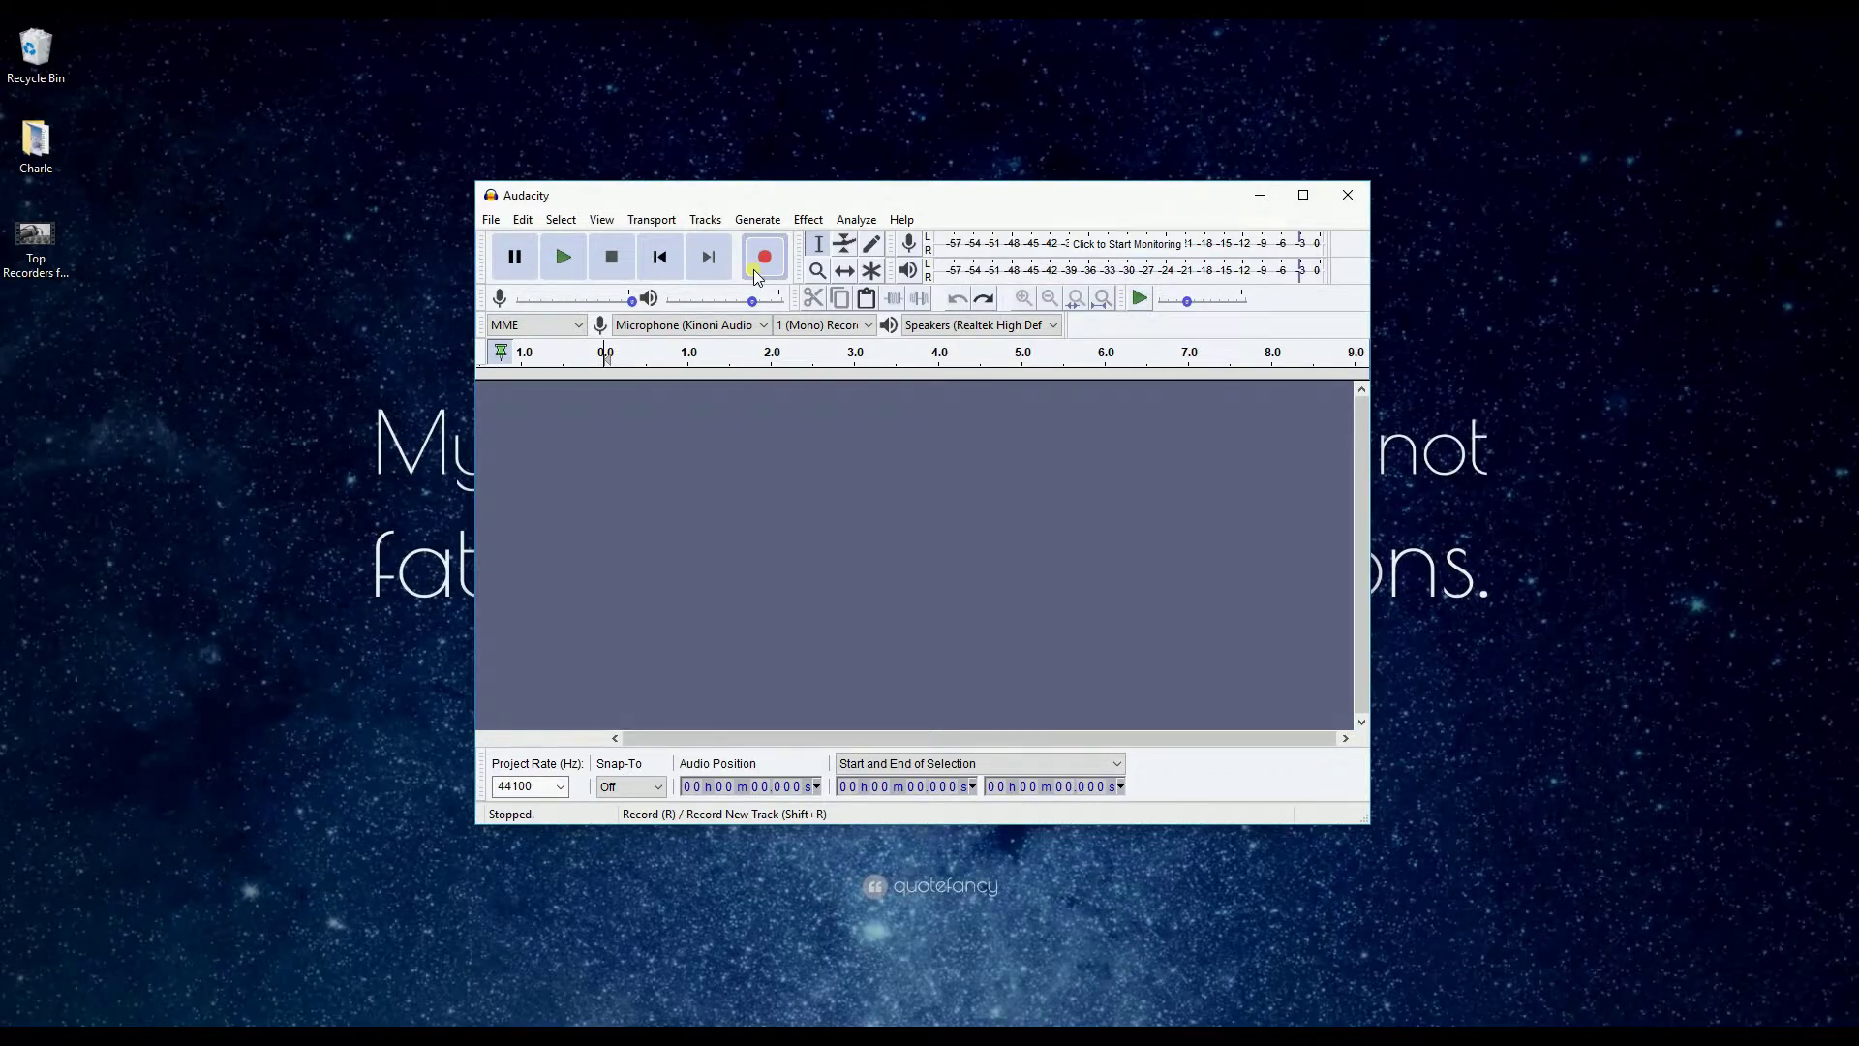
# Record a short microphone clip in Audacity, play it back, then close Audacity.
pyautogui.click(756, 268)
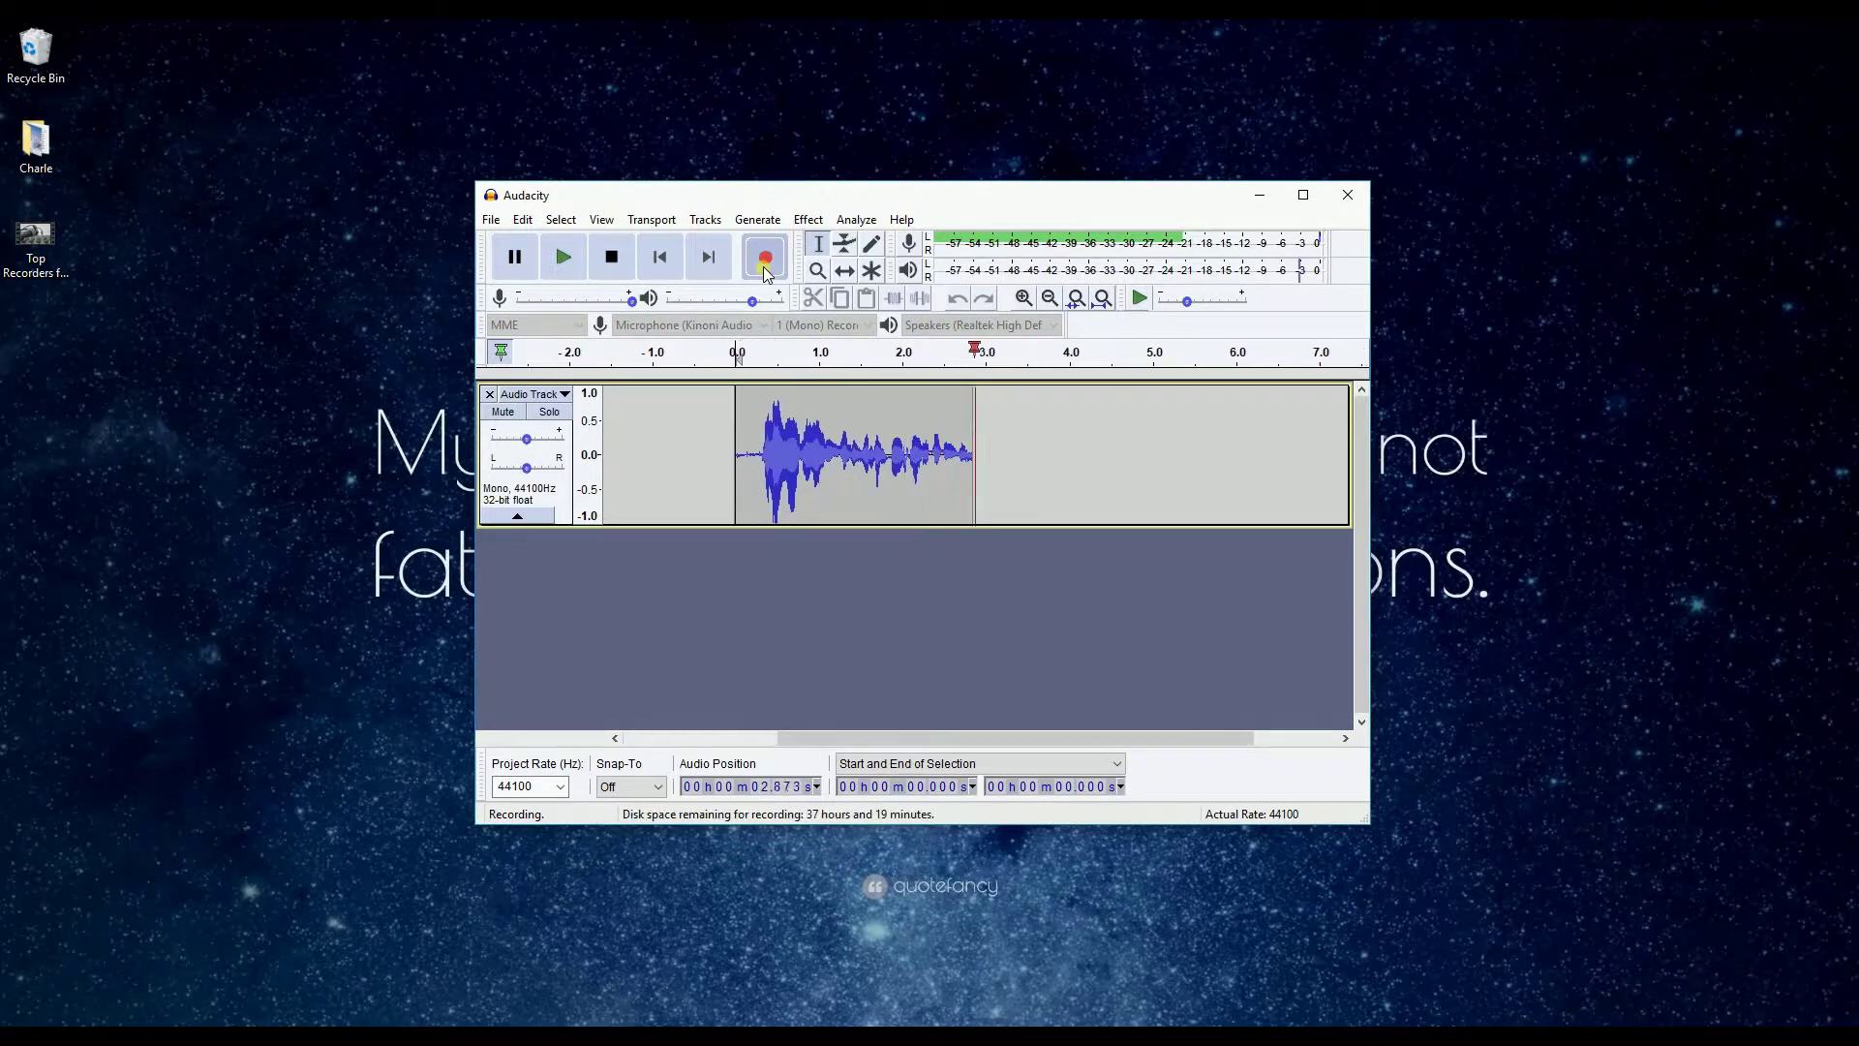
pyautogui.click(514, 256)
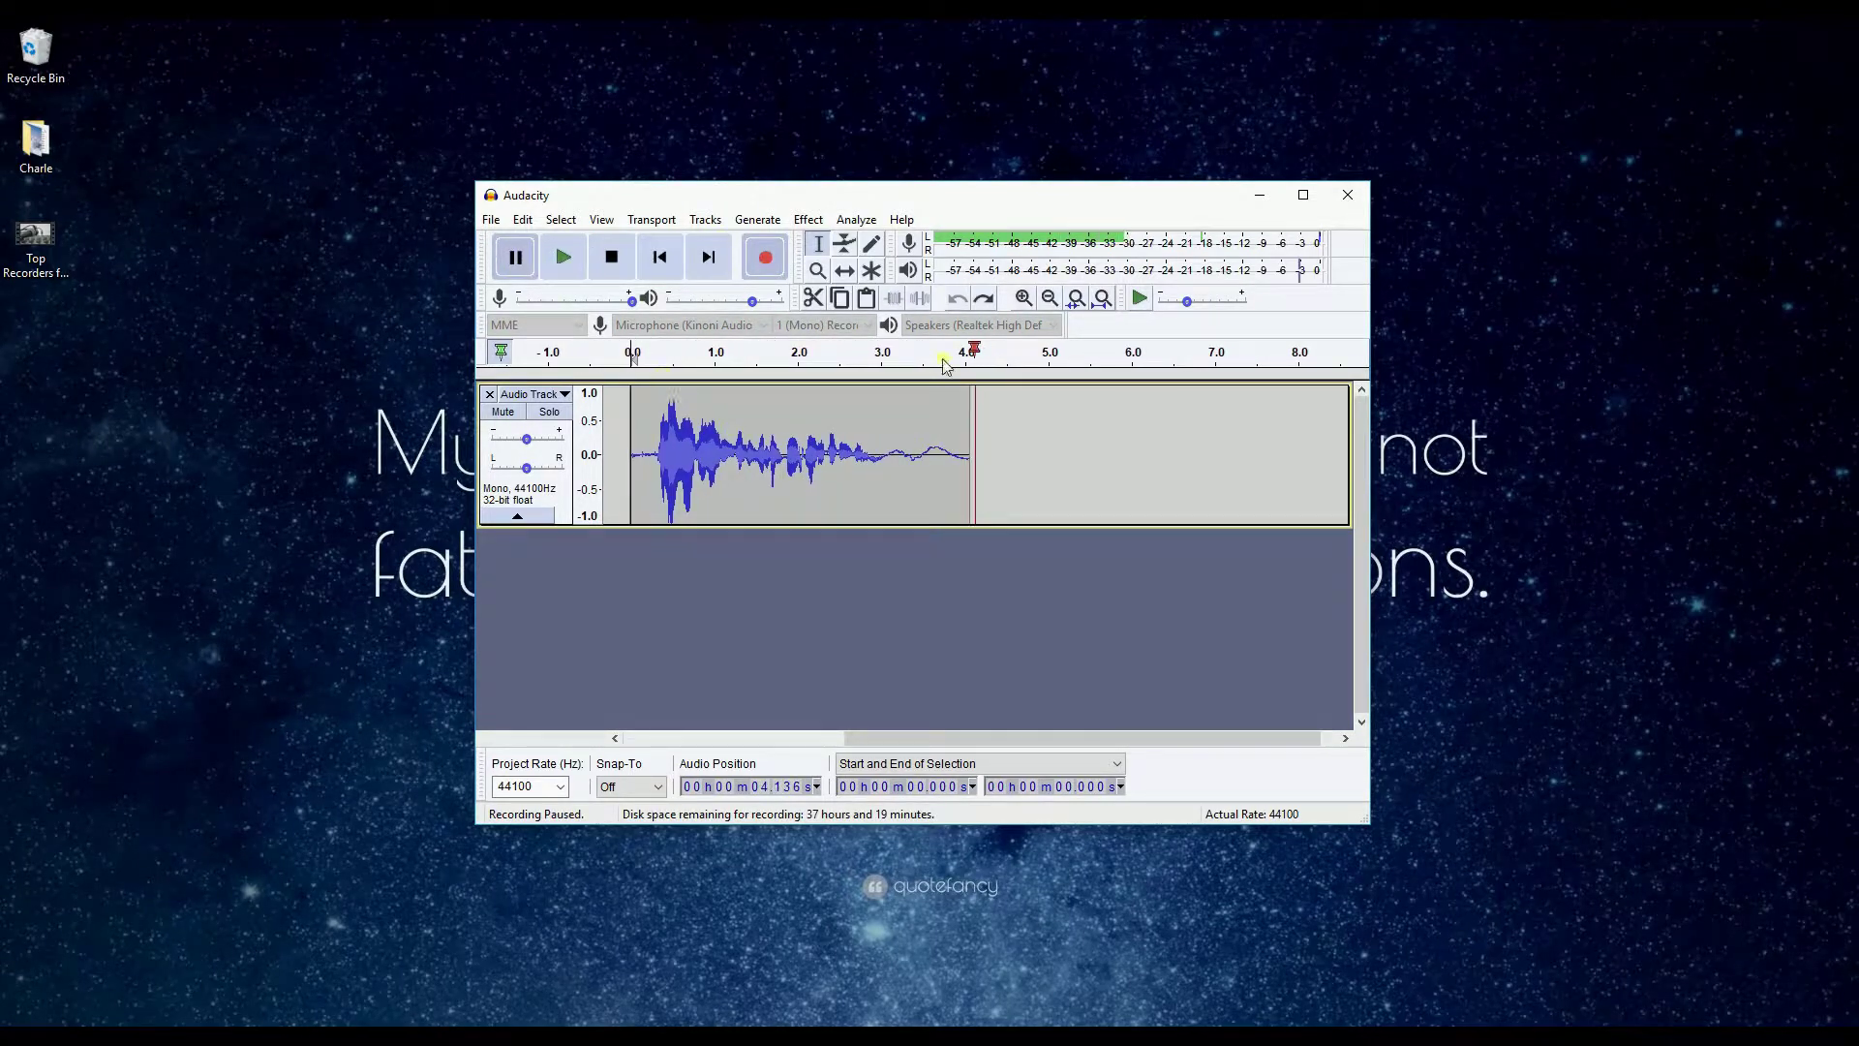
pyautogui.click(602, 264)
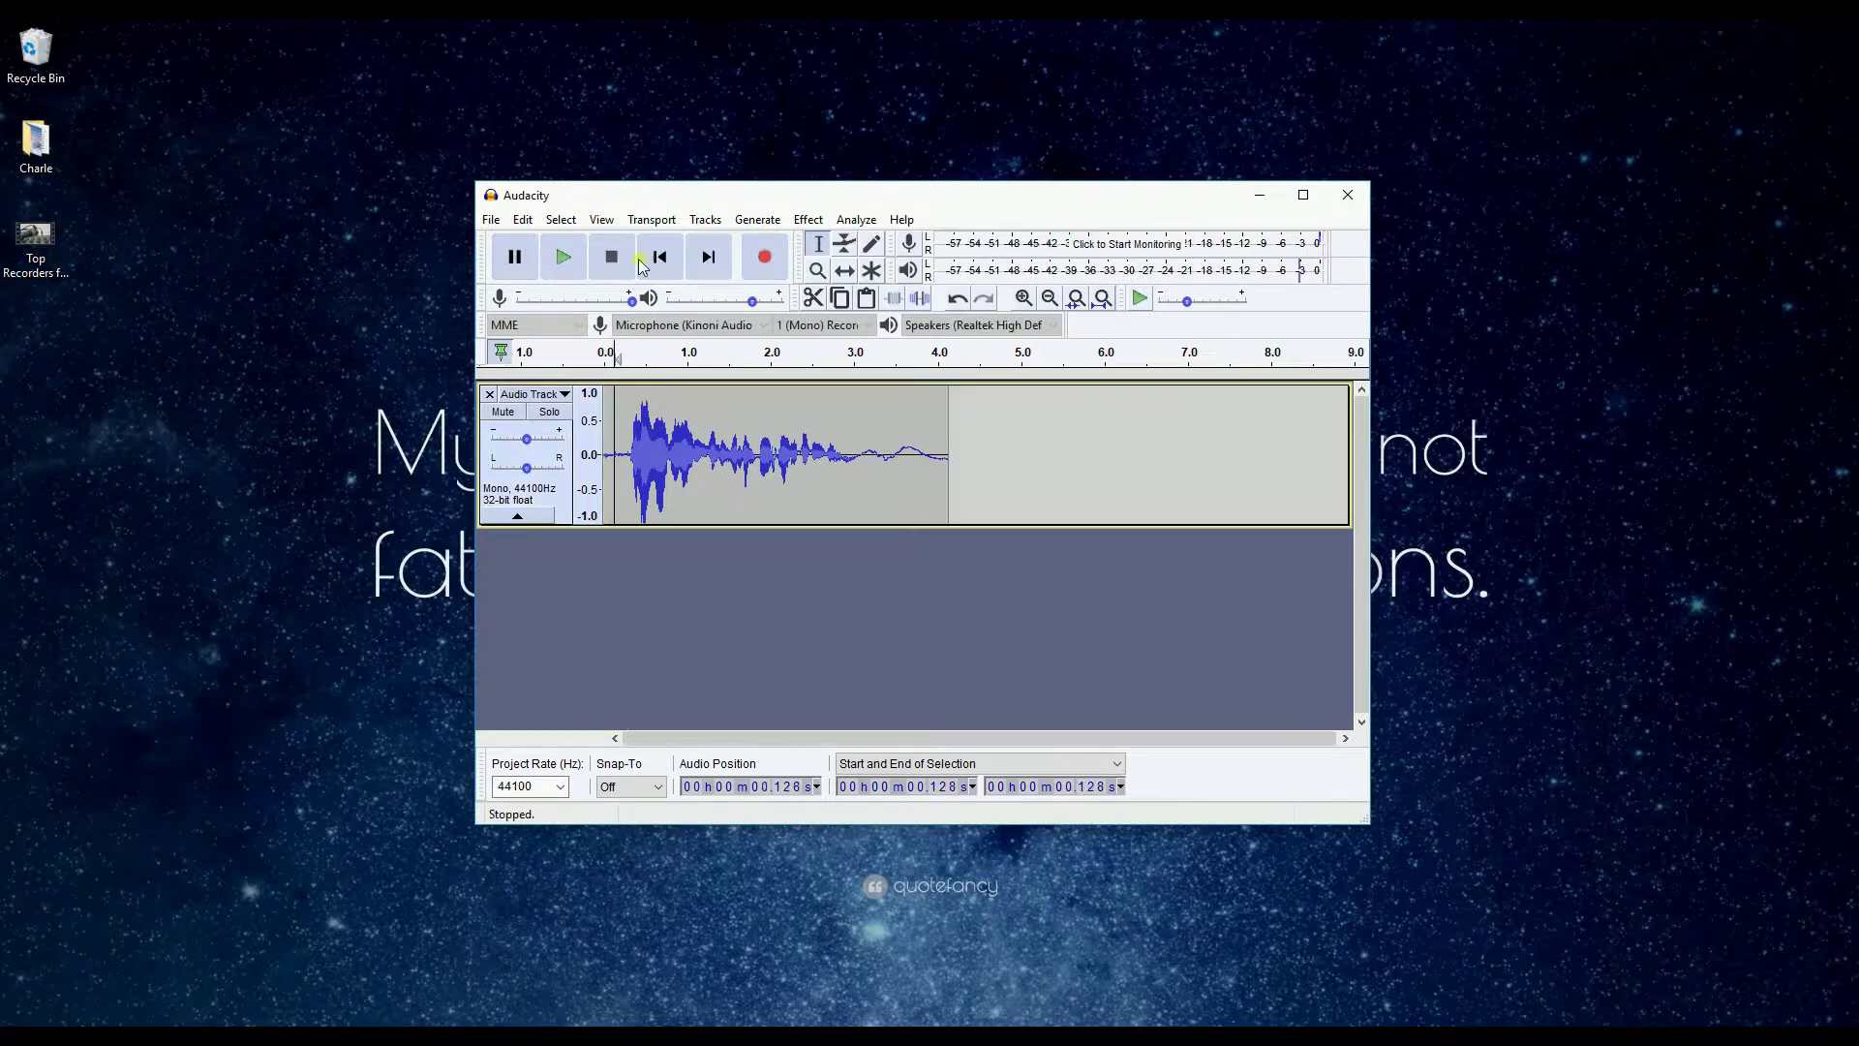
pyautogui.click(559, 258)
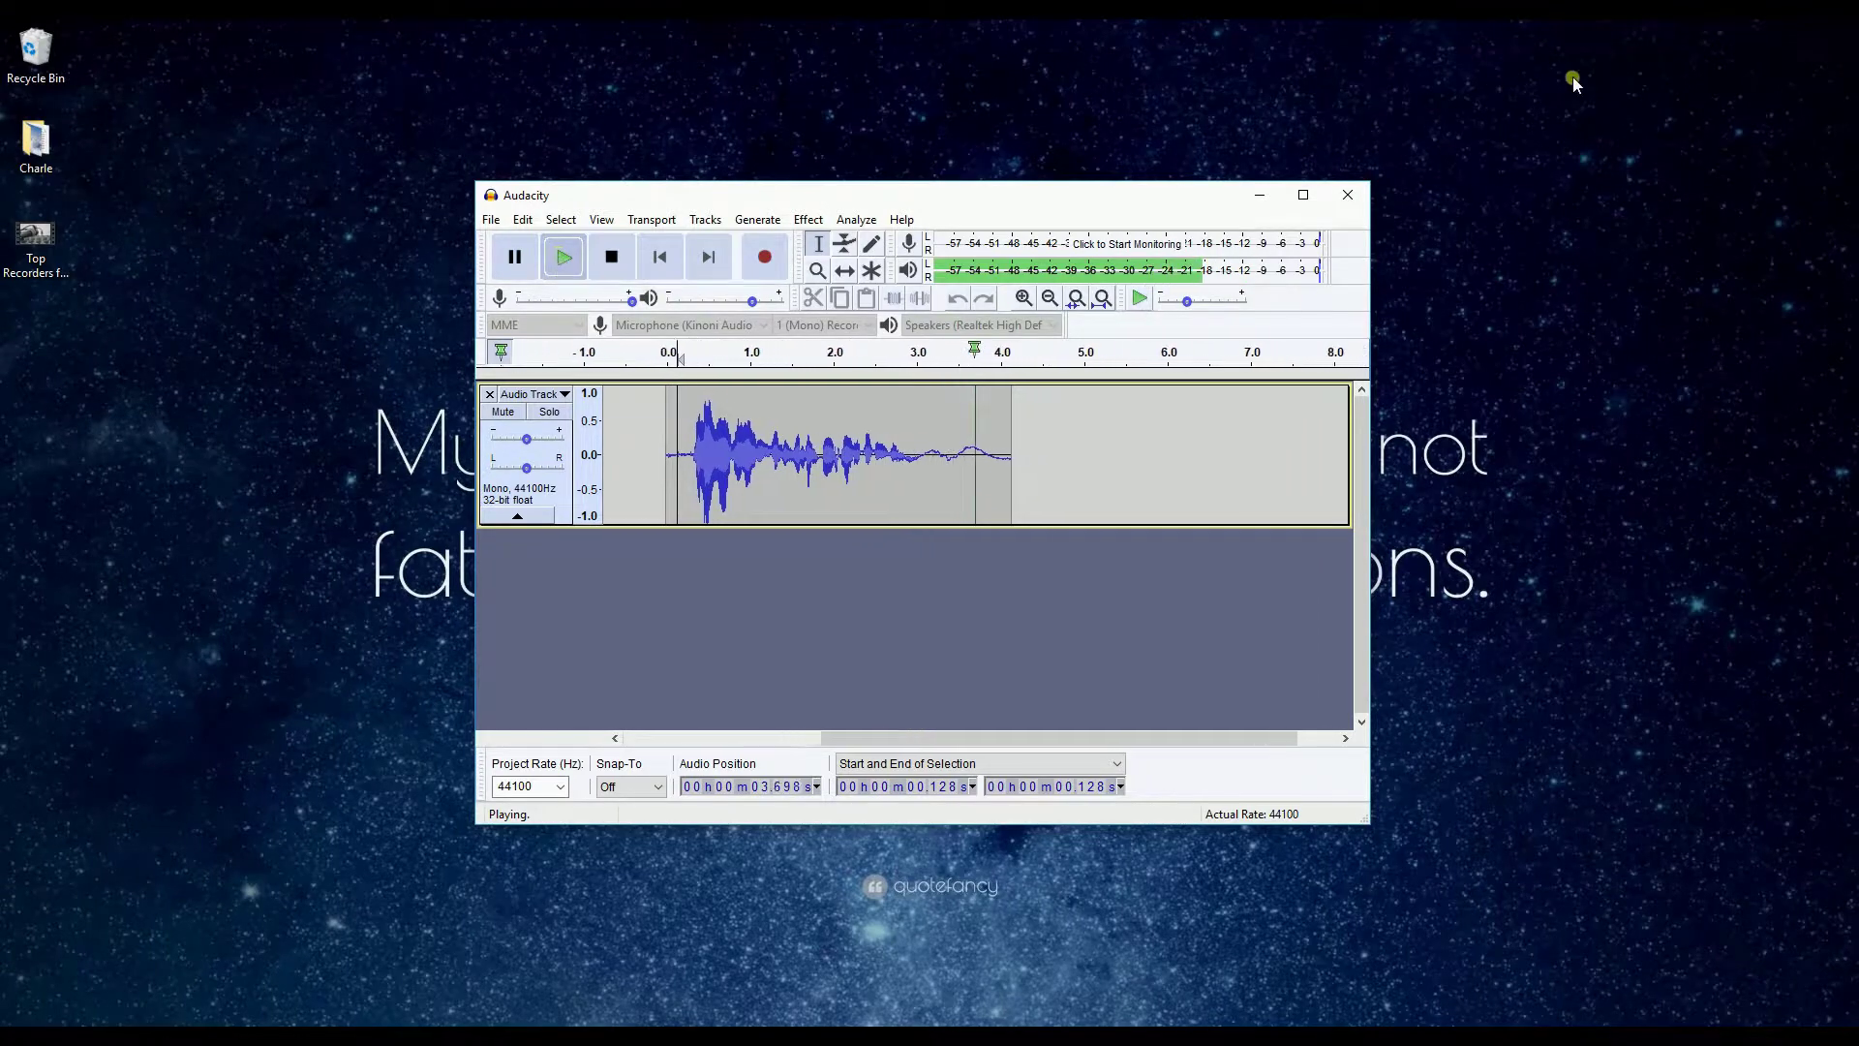
pyautogui.click(1367, 192)
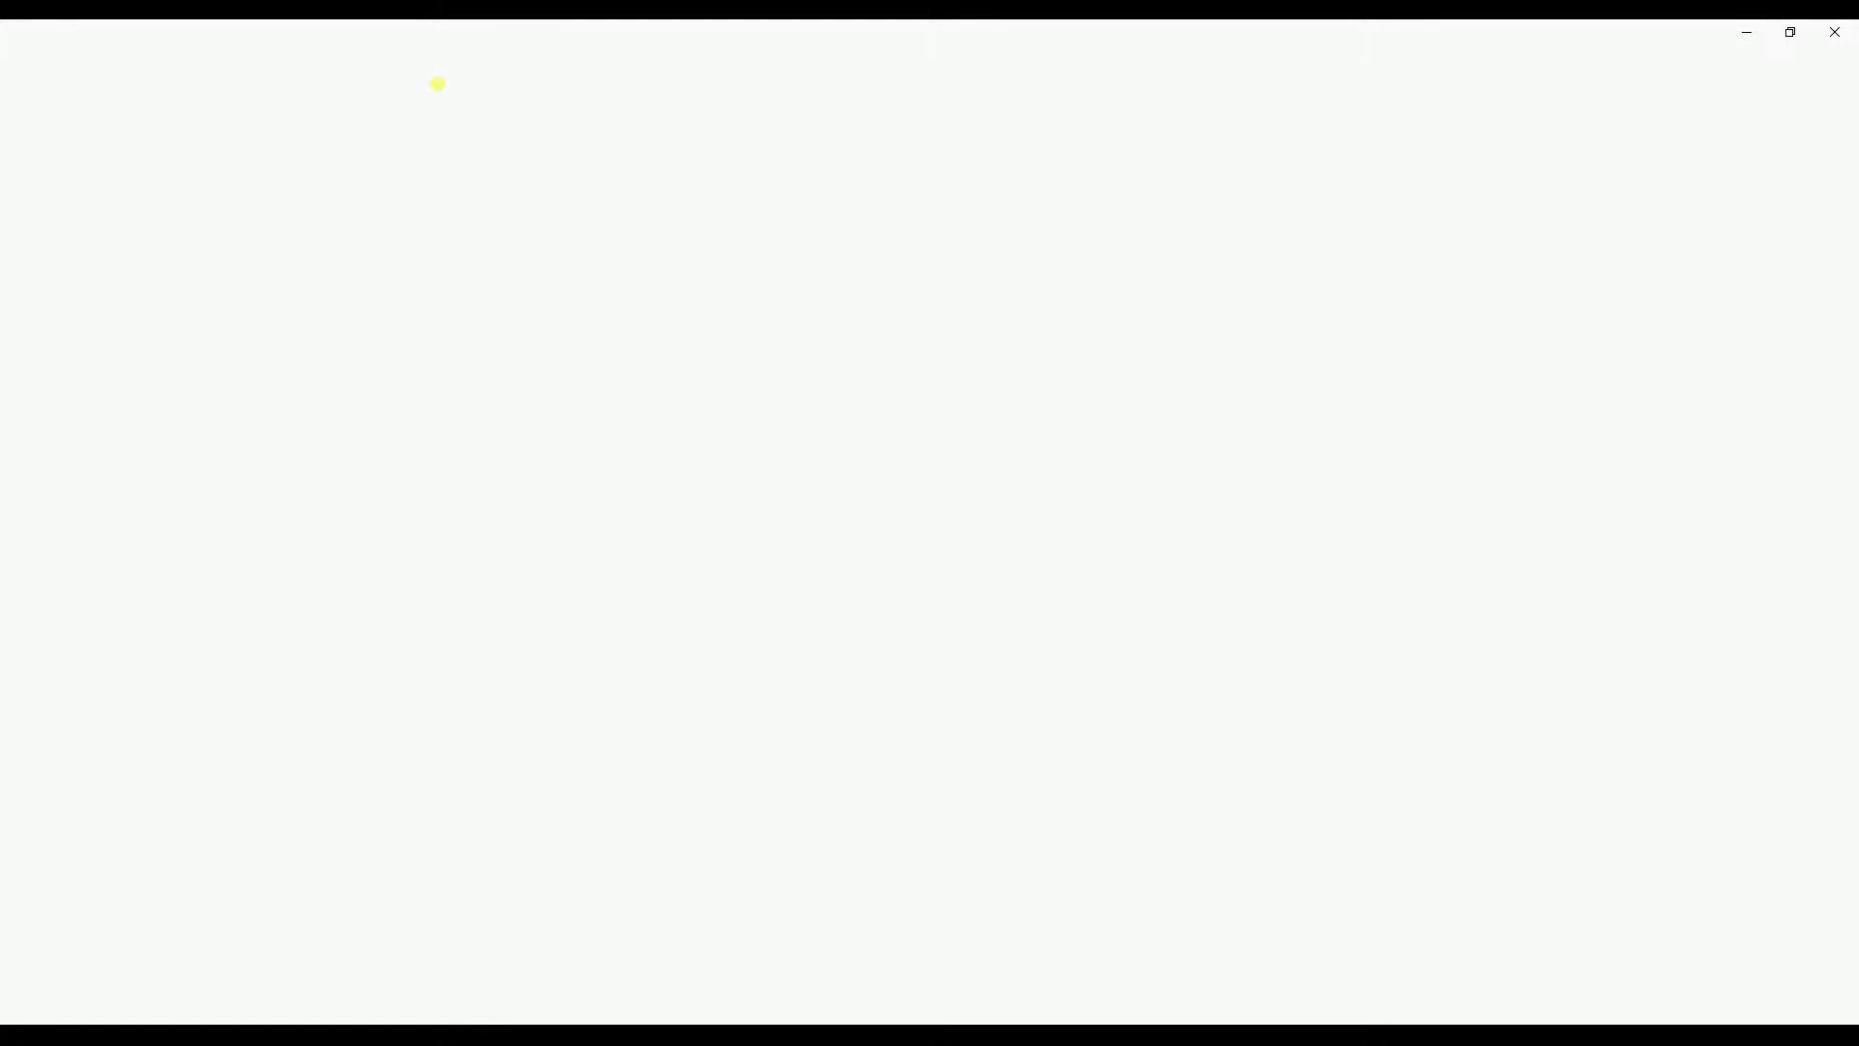
# On online-voice-recorder.com, record a 4-second clip, play it back, then minimize Chrome.
pyautogui.write('https://online-voice-recorder.com/')
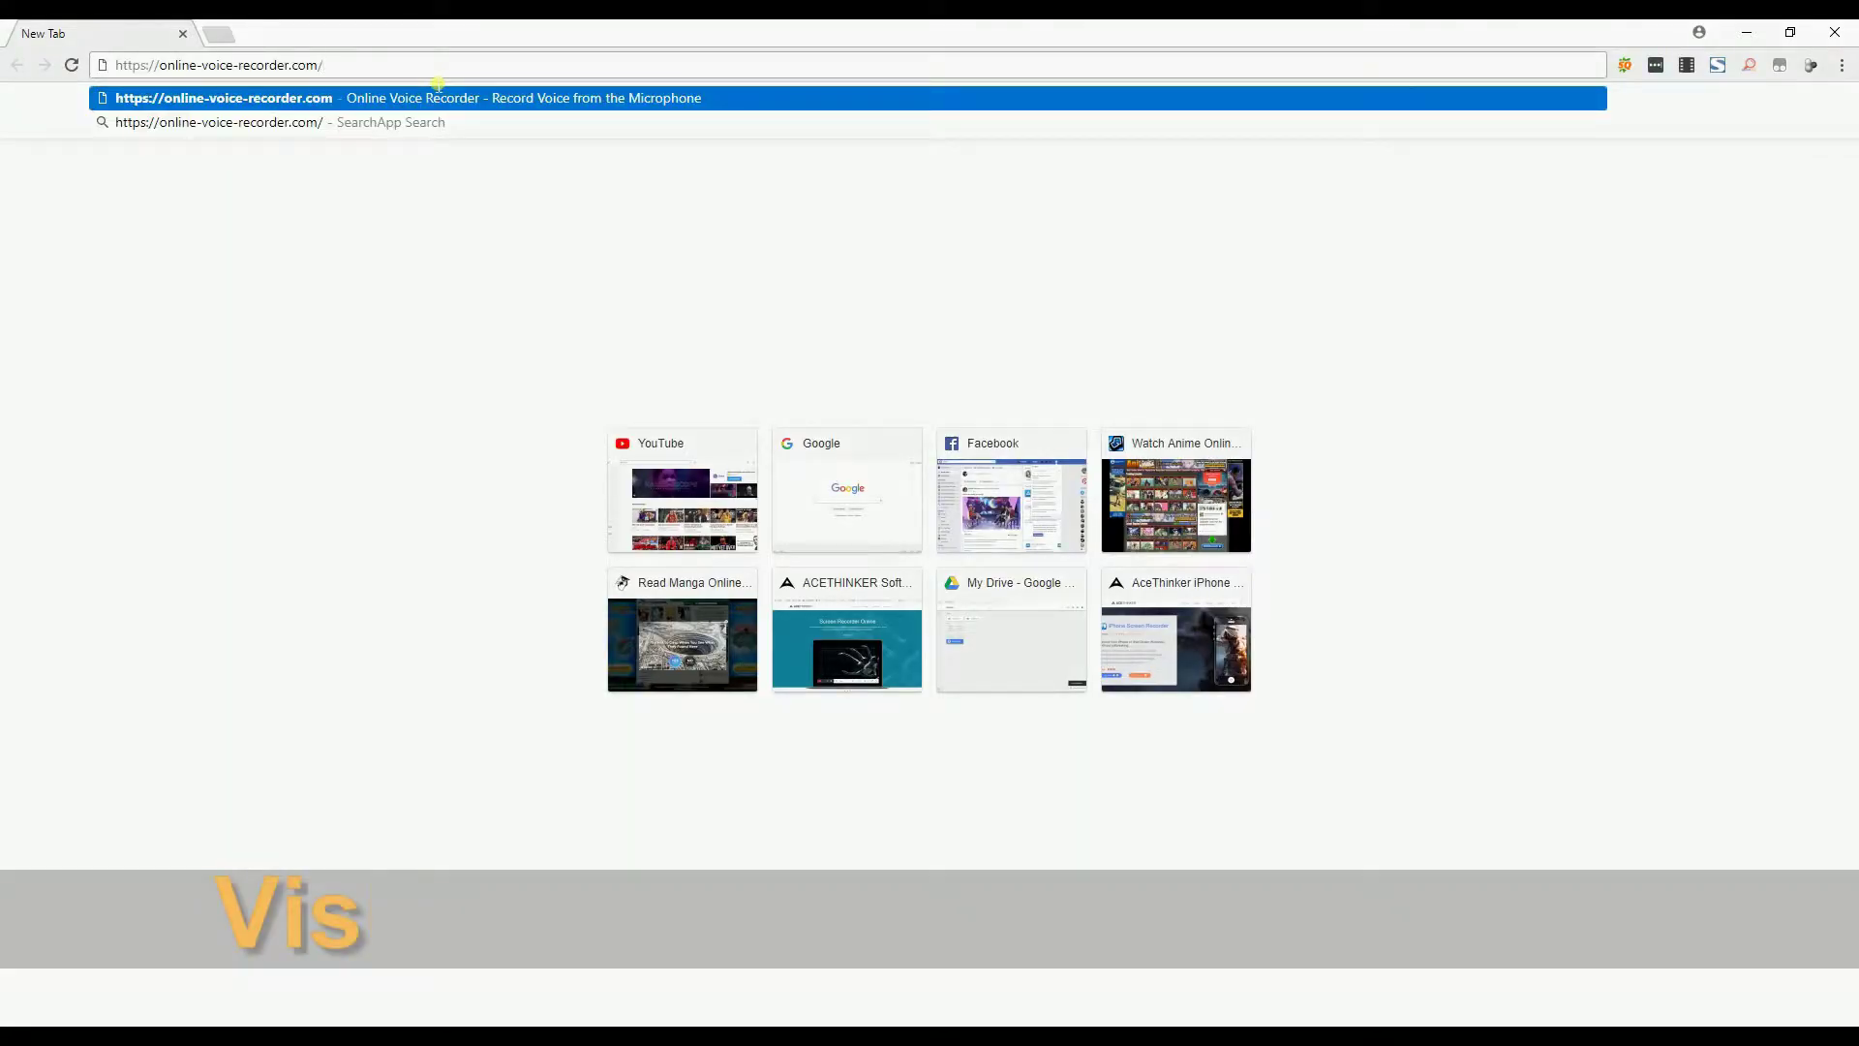
pyautogui.press('Return')
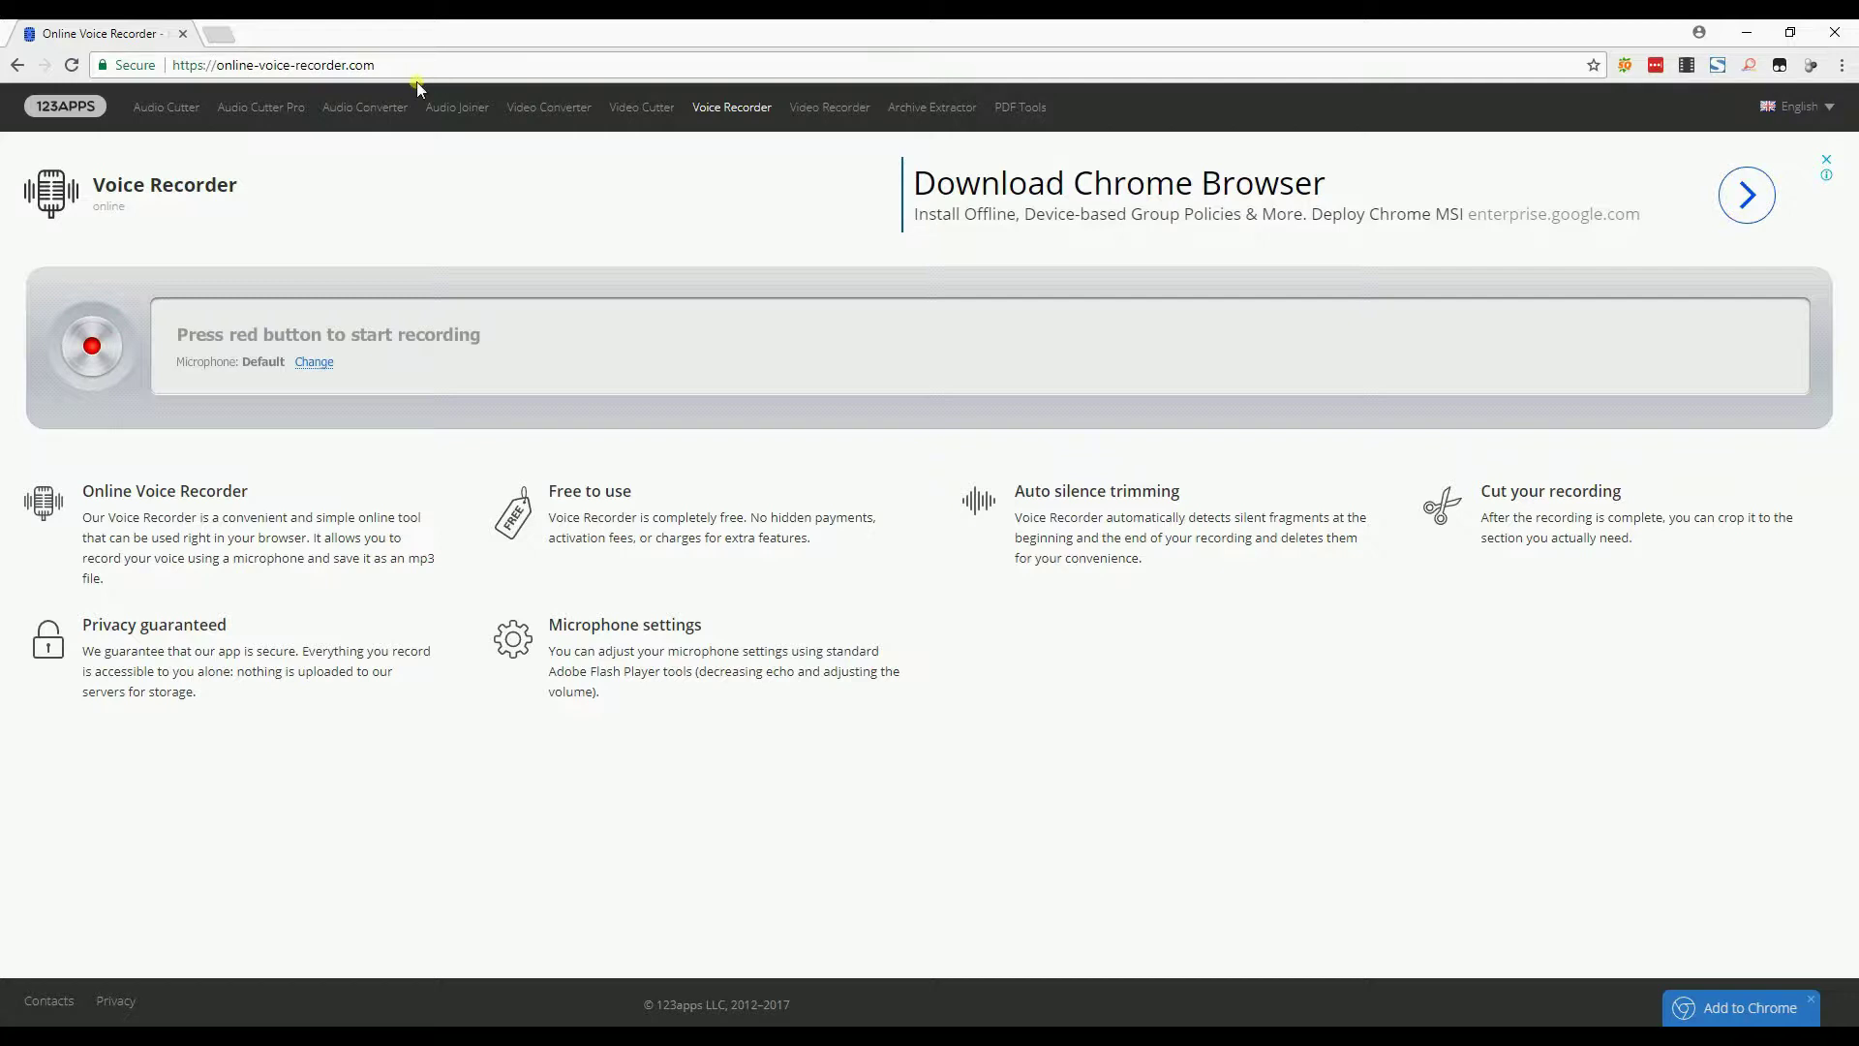
pyautogui.click(105, 352)
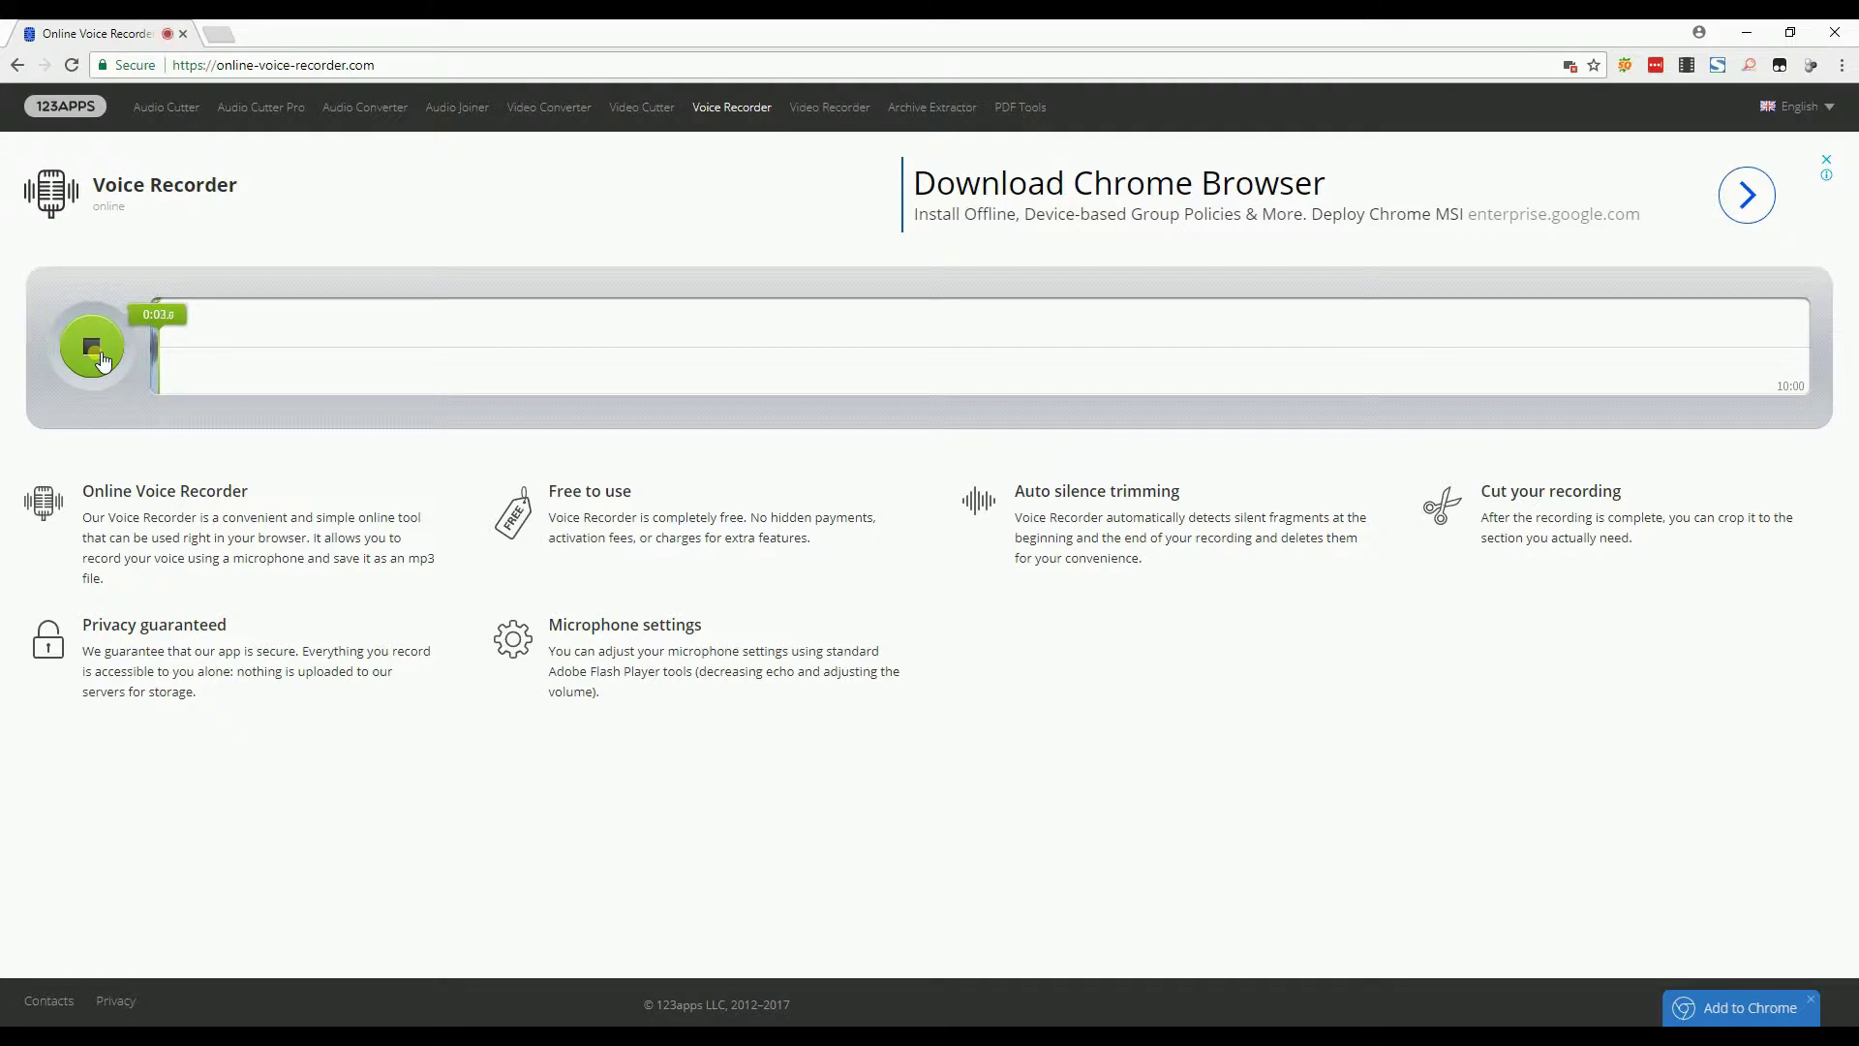
pyautogui.click(103, 361)
pyautogui.click(101, 358)
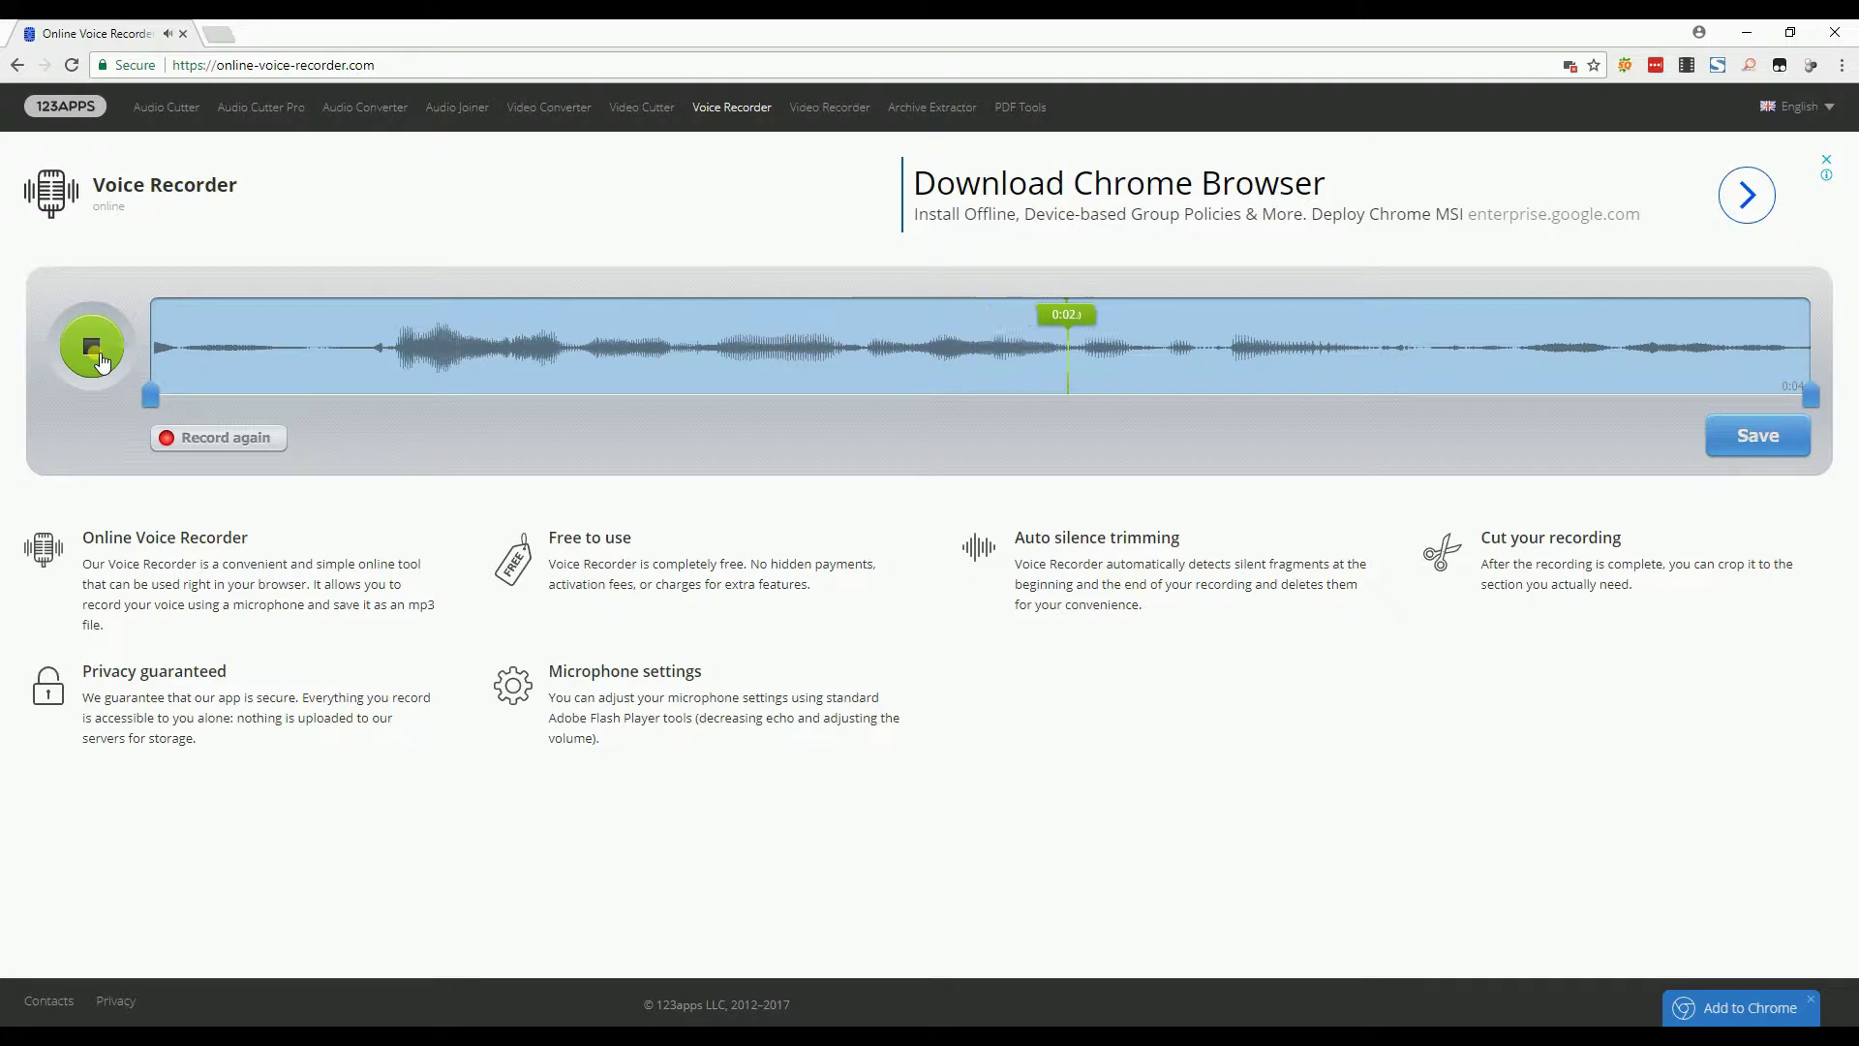
pyautogui.click(1749, 29)
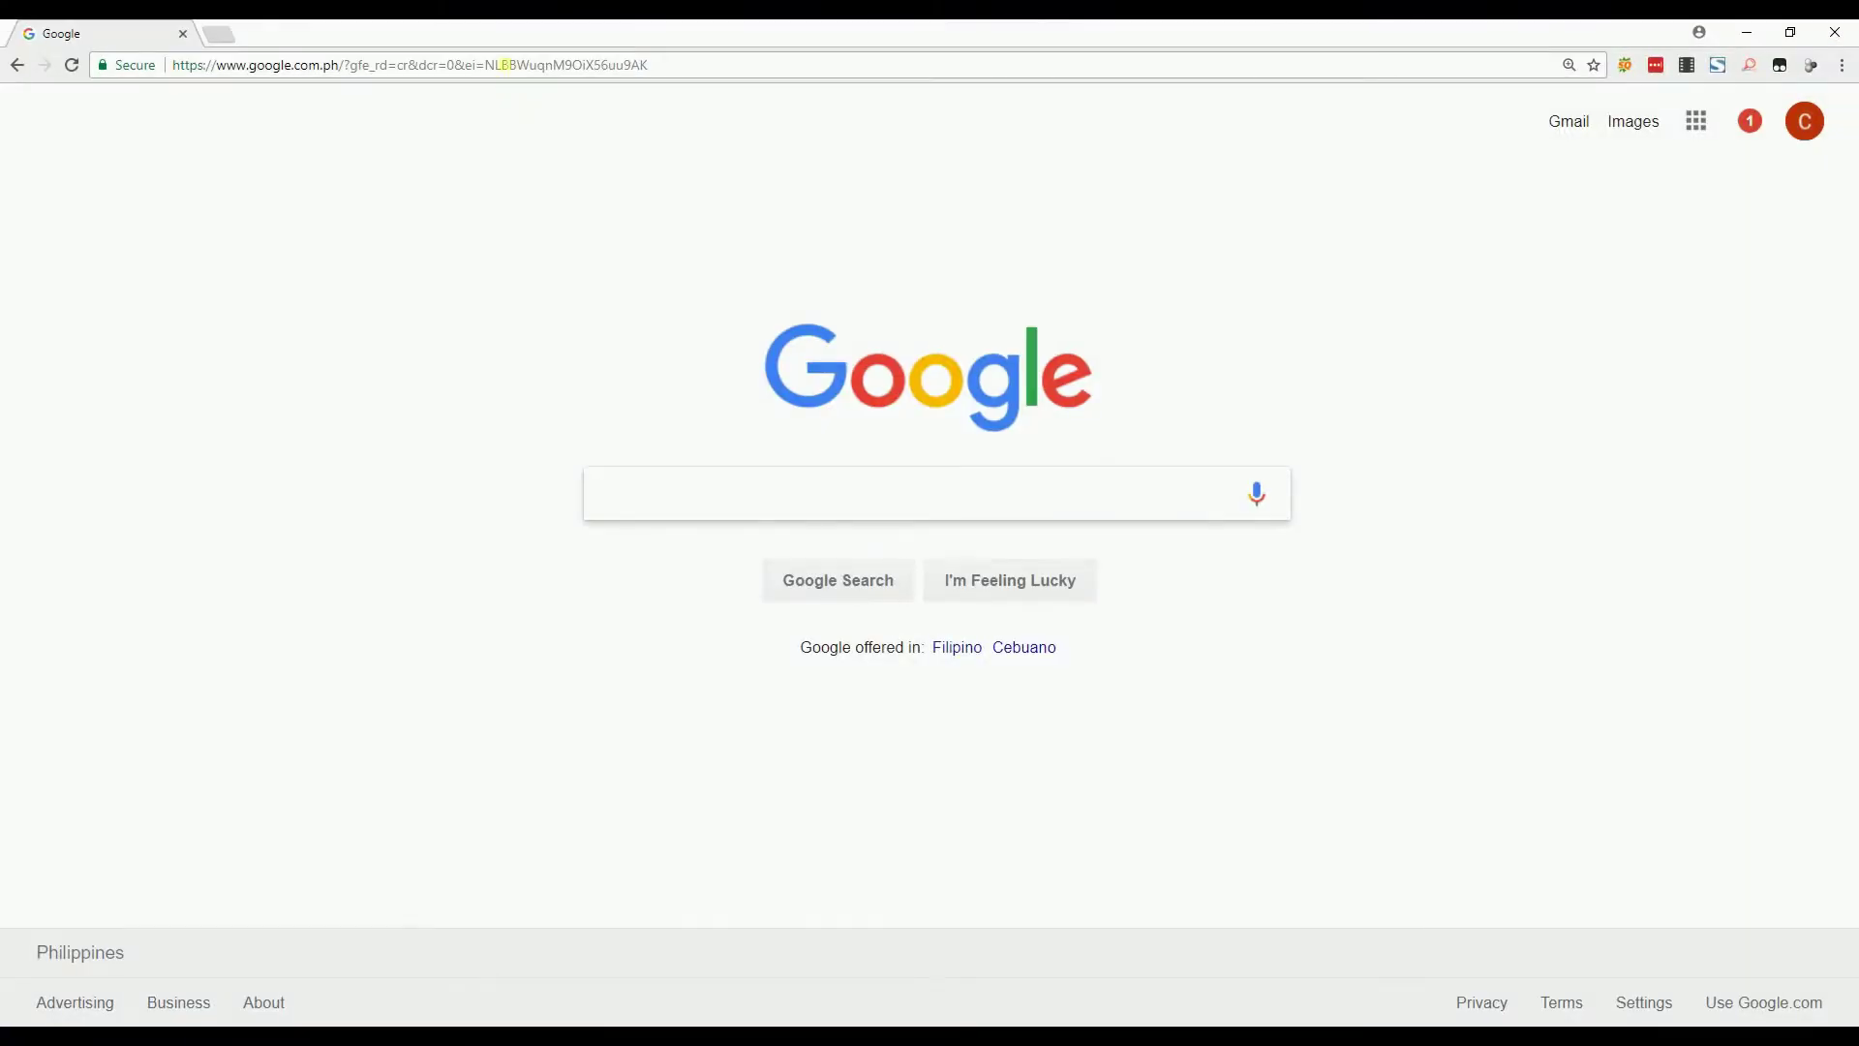
# Load the SpeakPipe voice recorder page at speakpipe.com/voice-recorder.
pyautogui.click(496, 65)
pyautogui.write('https://www.speakpipe.com/voice-recorder')
pyautogui.press('Return')
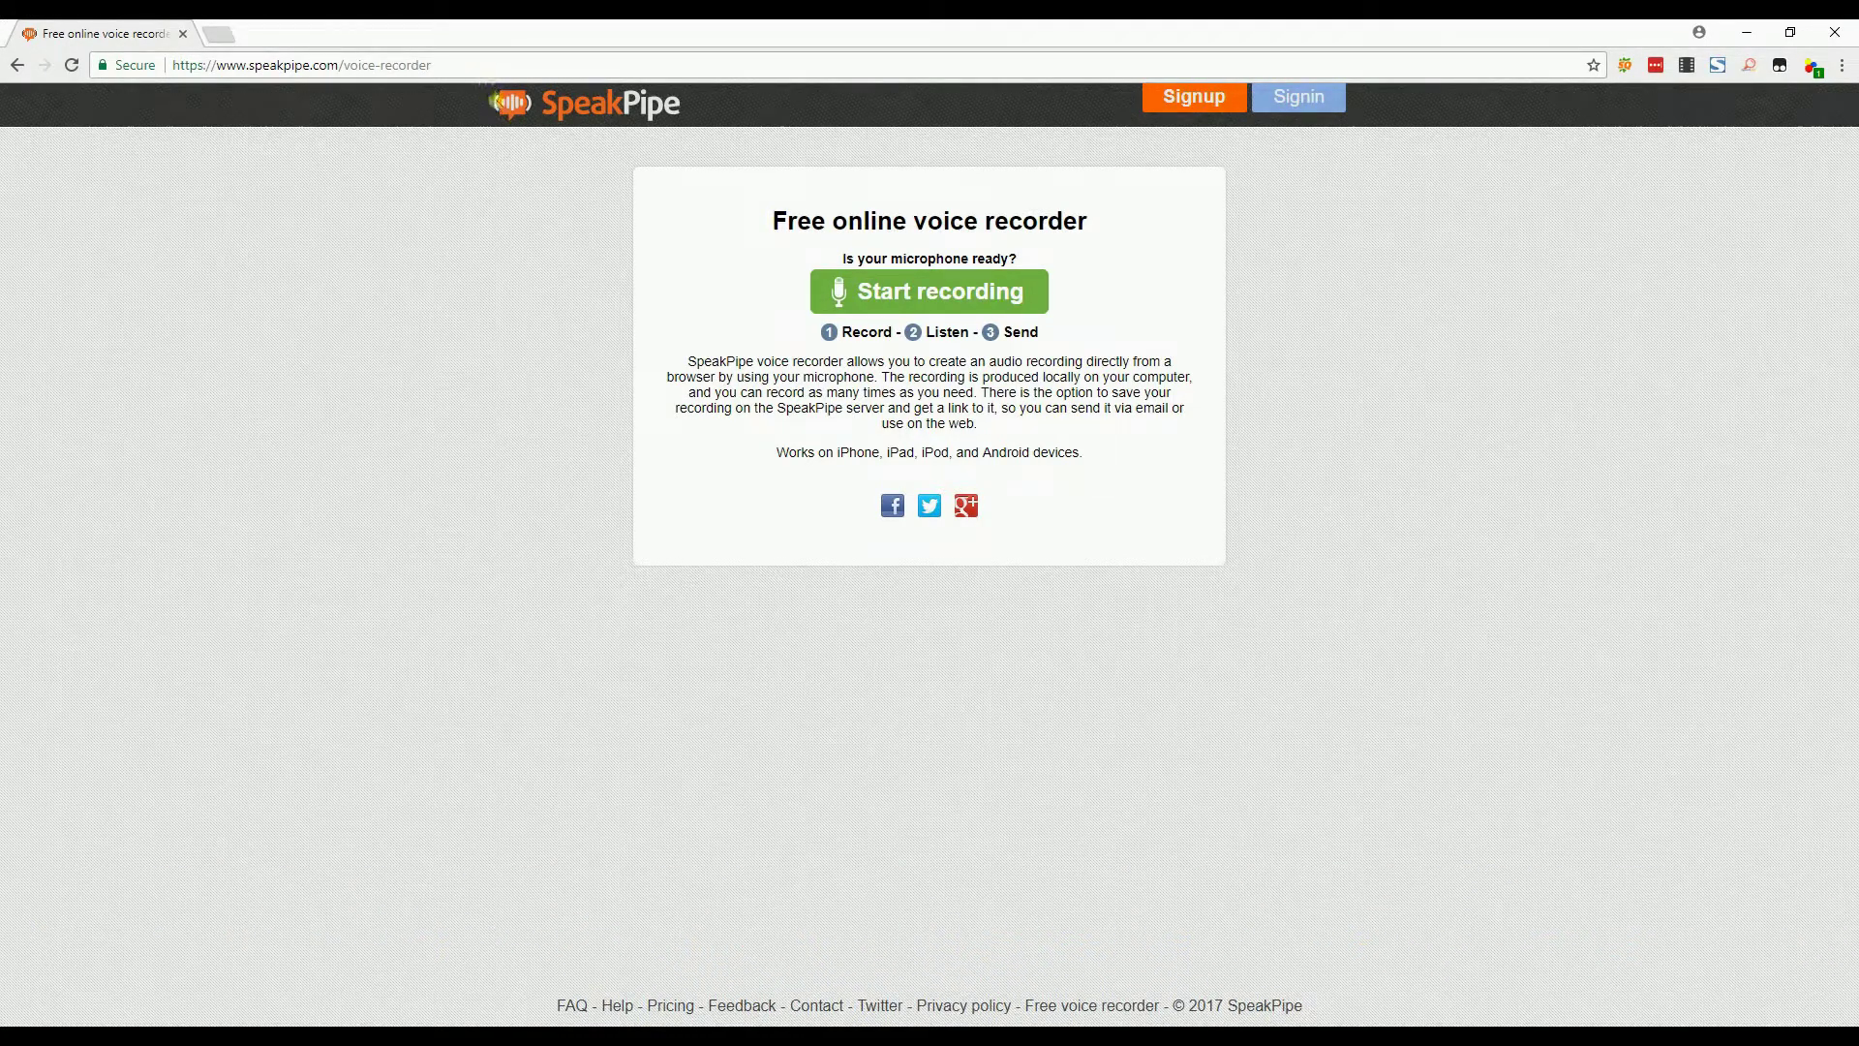
# Record a 3-second voice clip in SpeakPipe and play it back.
pyautogui.click(906, 303)
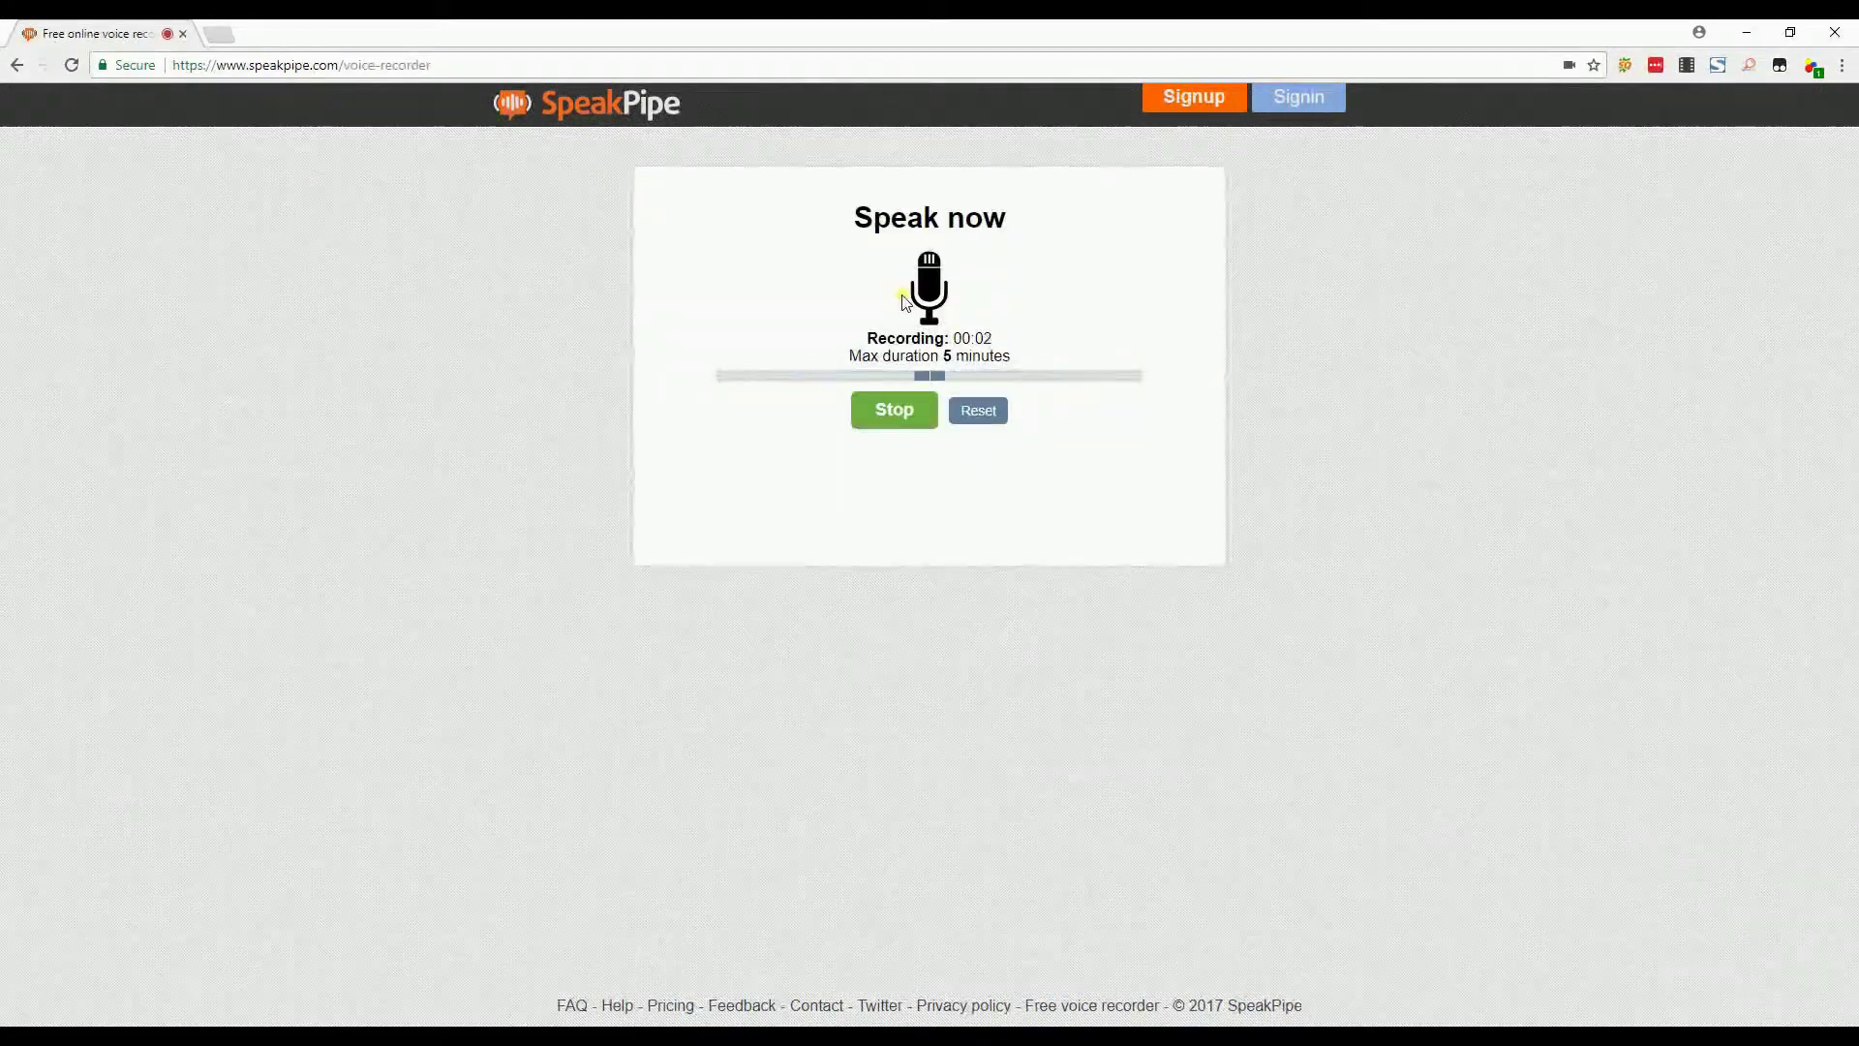
pyautogui.click(893, 427)
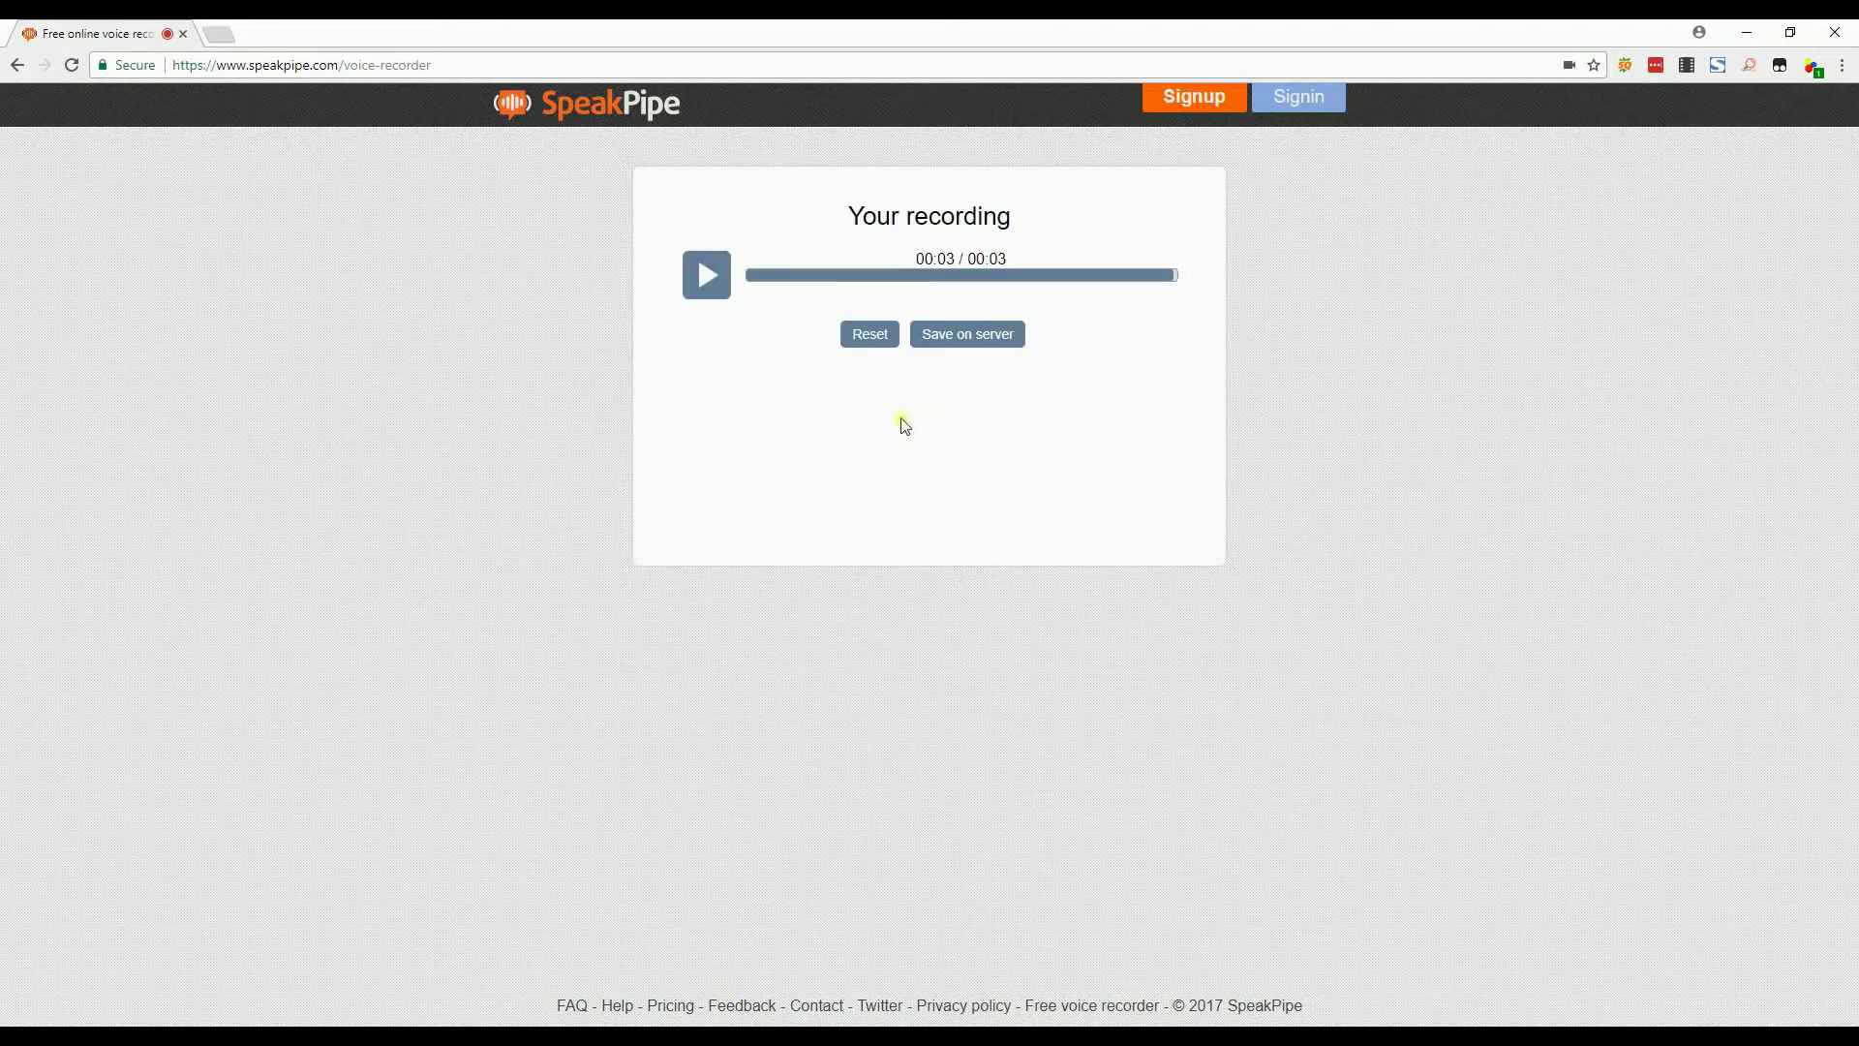
pyautogui.click(717, 293)
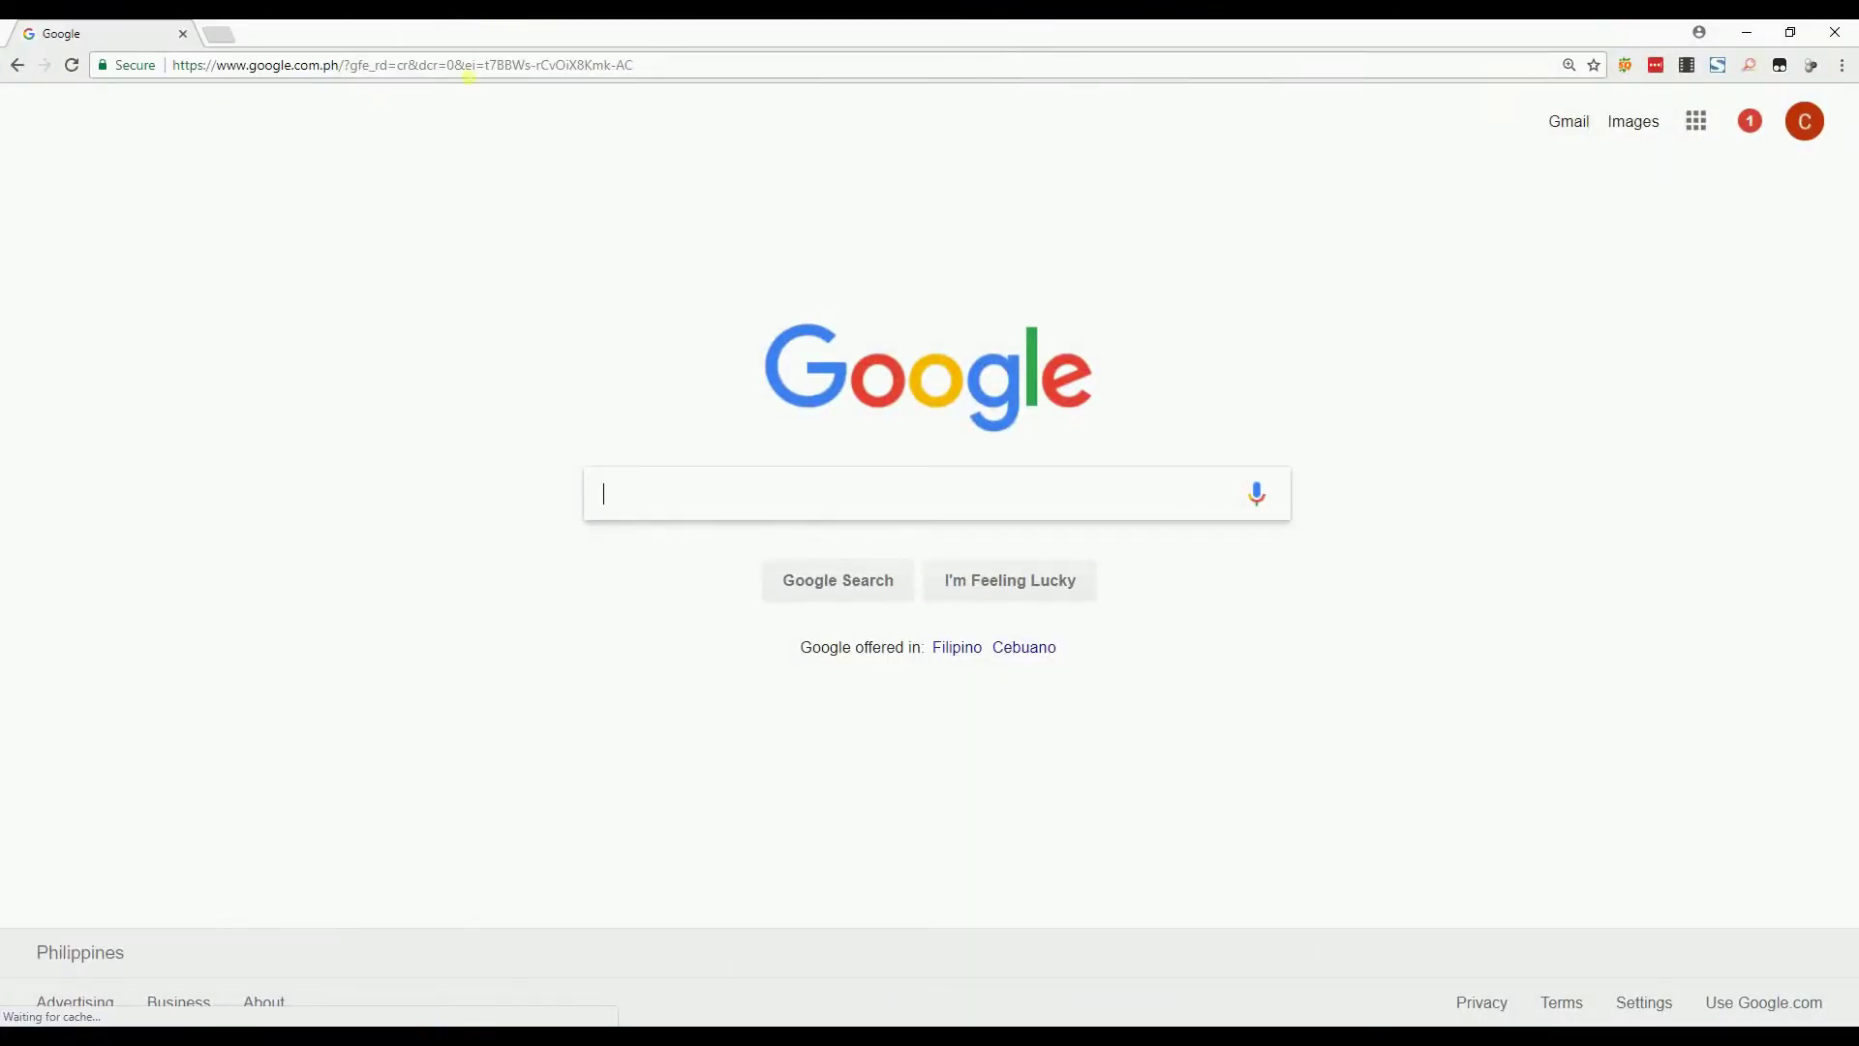
# Load vocaroo.com and start a recording, allowing Flash Player microphone access.
pyautogui.click(457, 66)
pyautogui.write('https://vocaroo.com/')
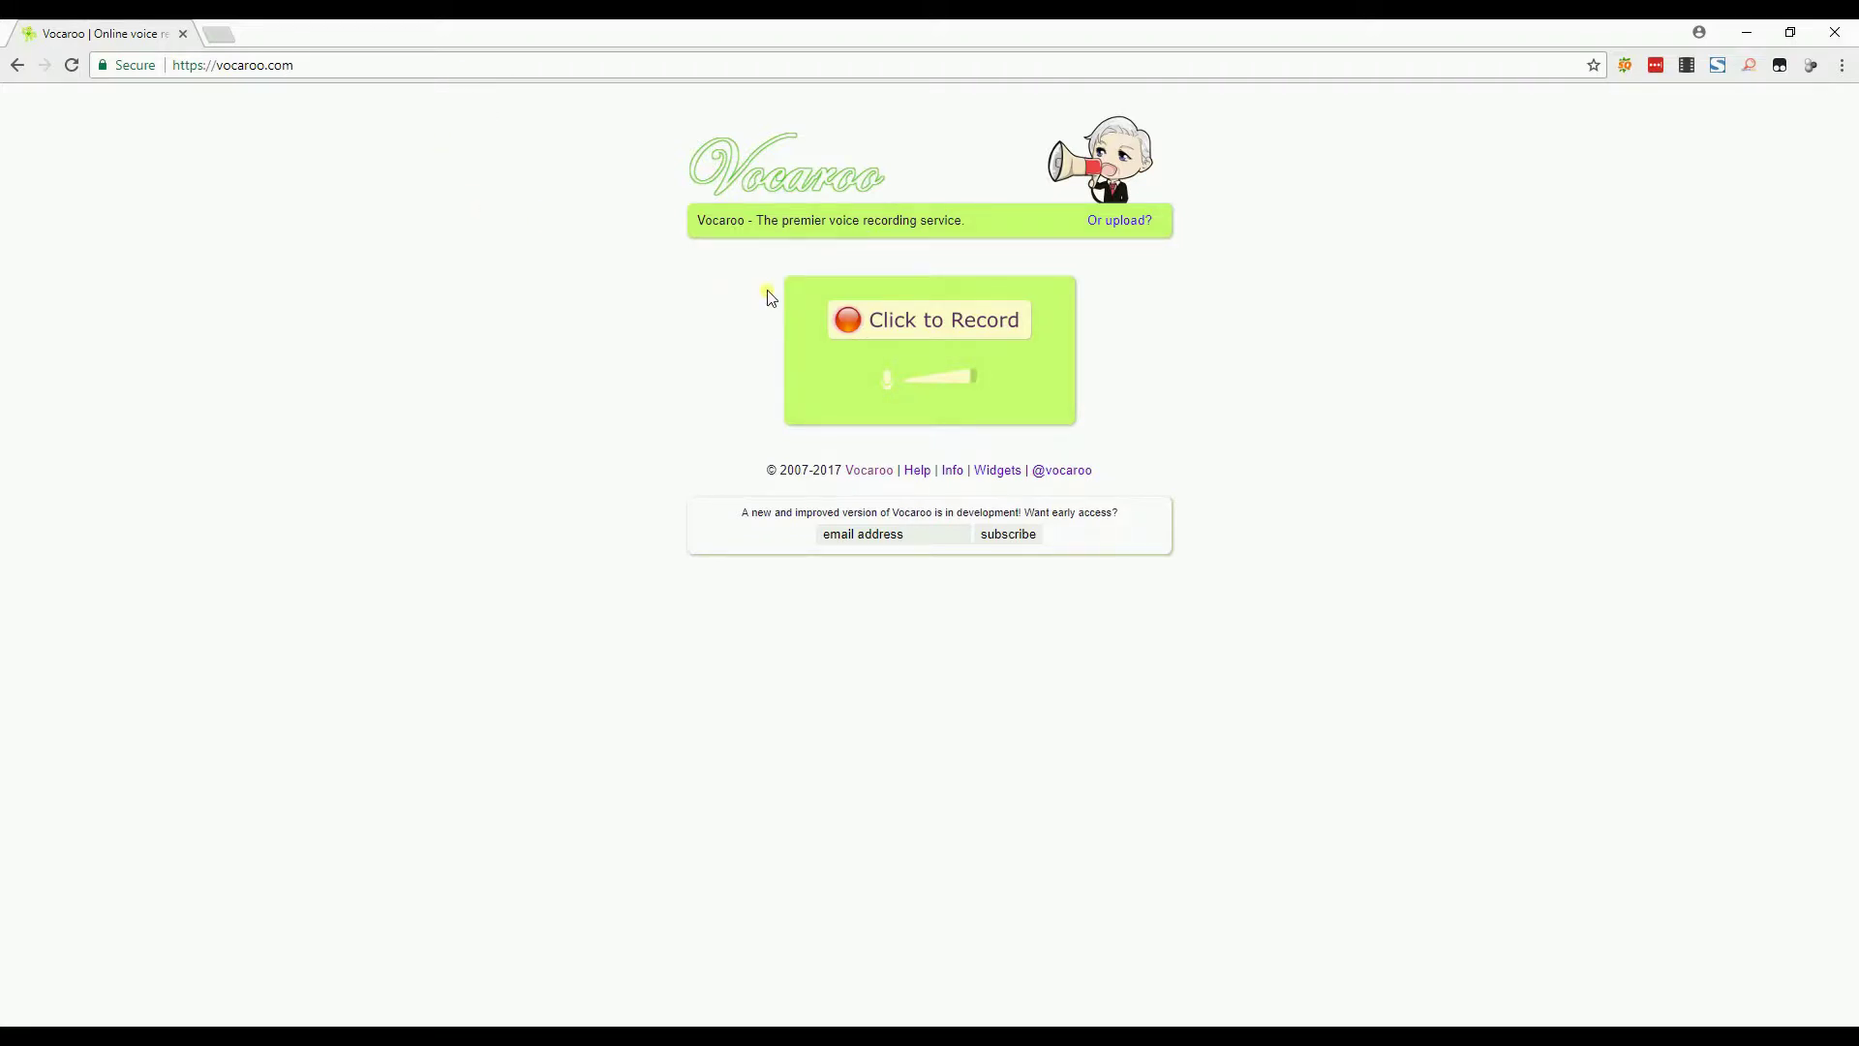
pyautogui.click(857, 334)
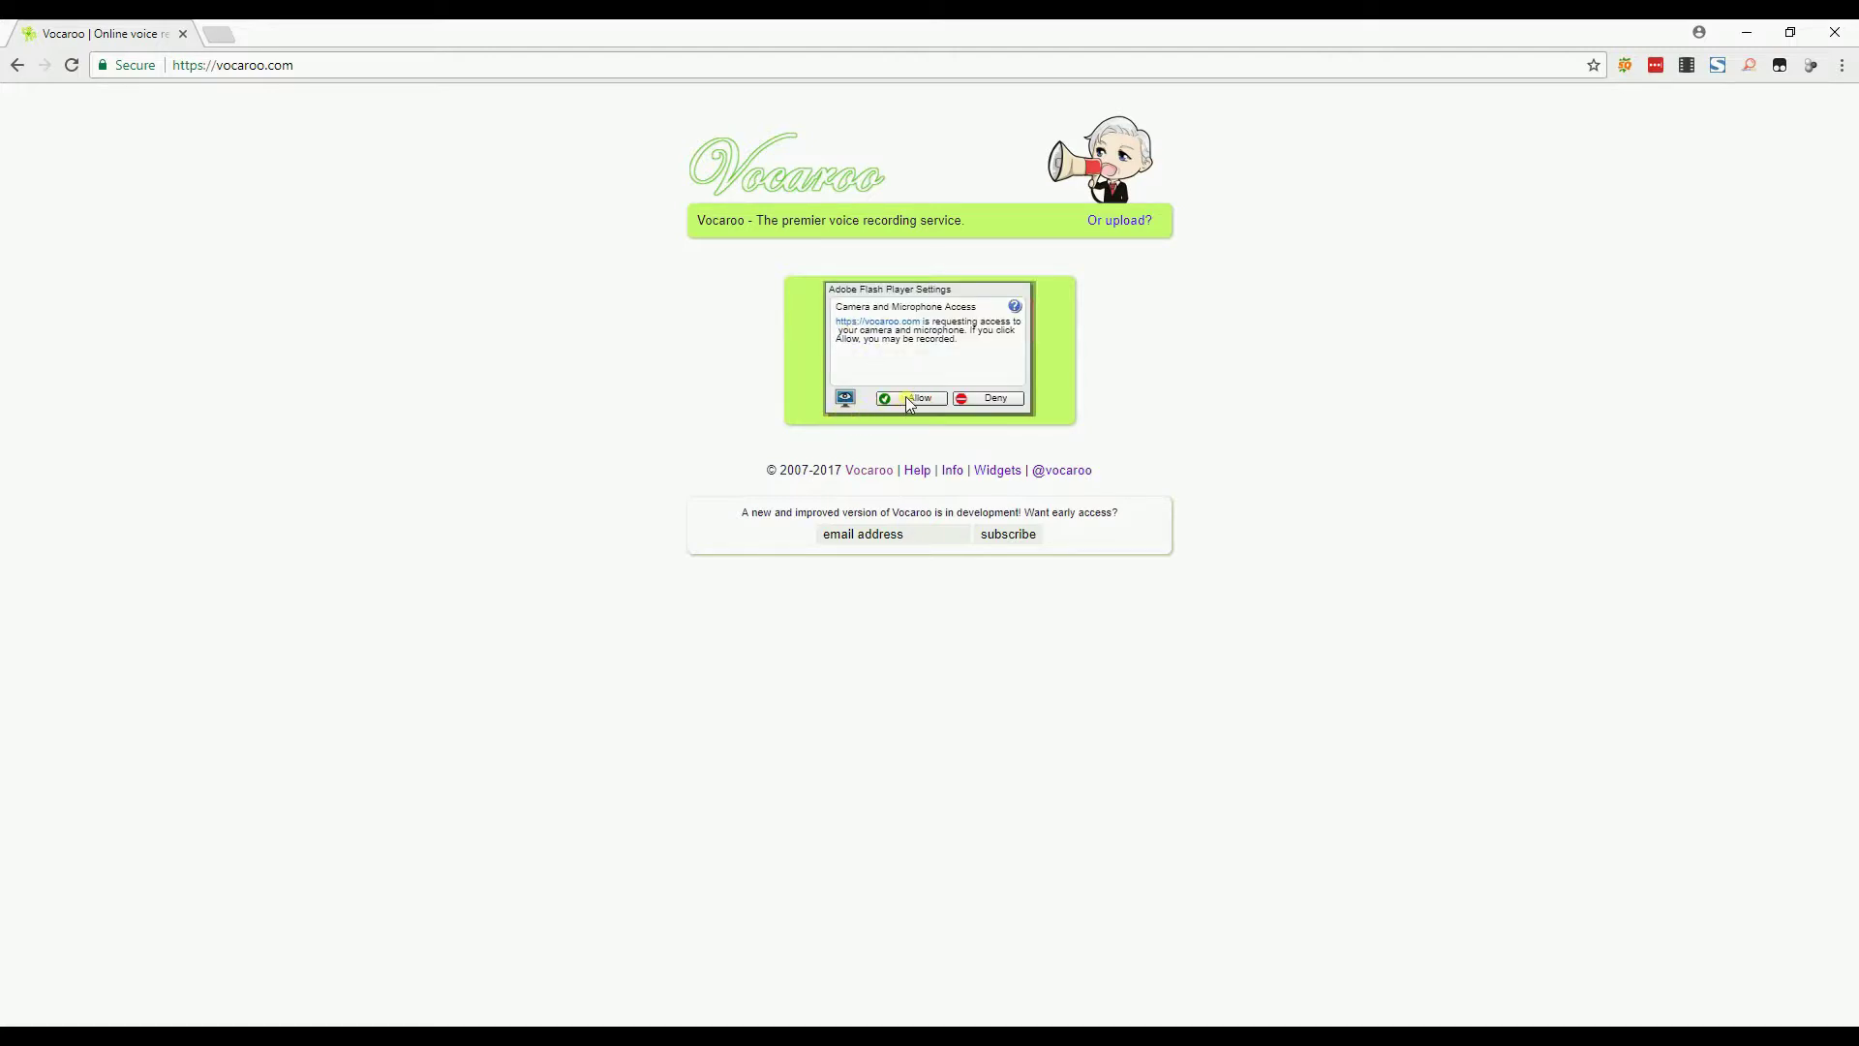
pyautogui.click(911, 399)
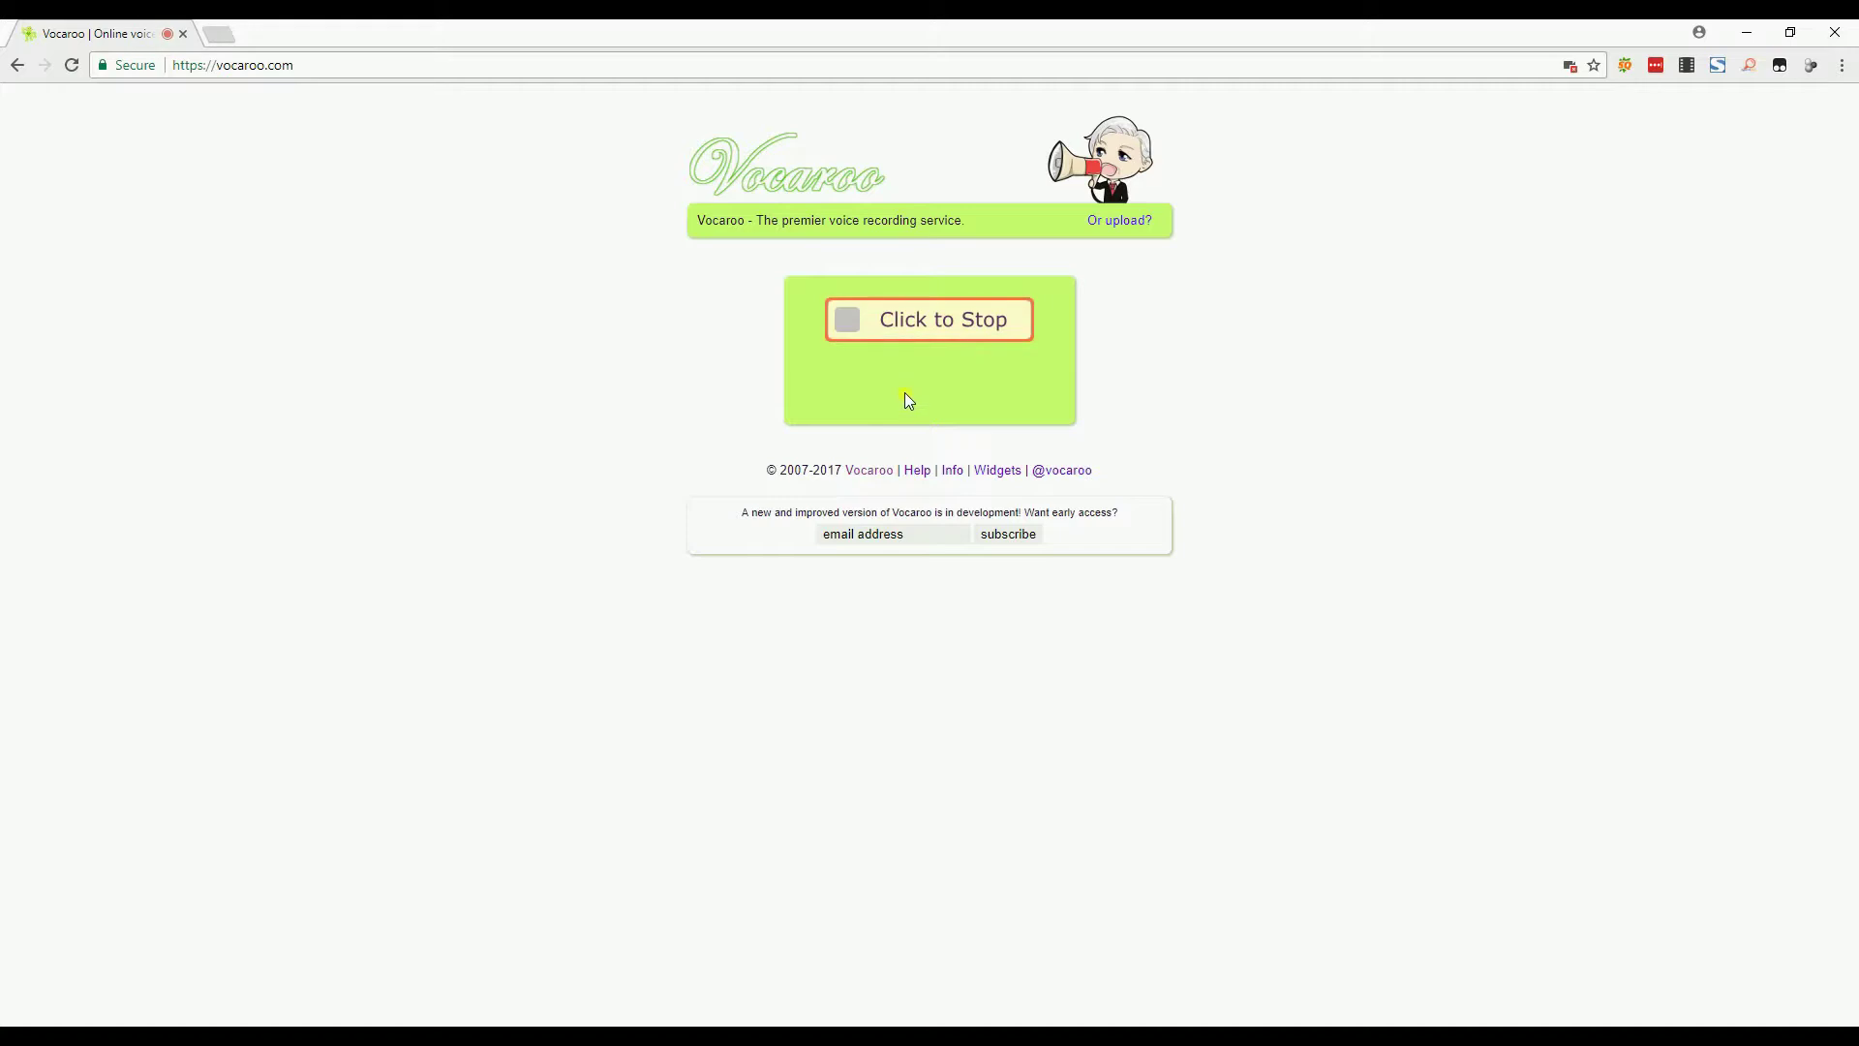